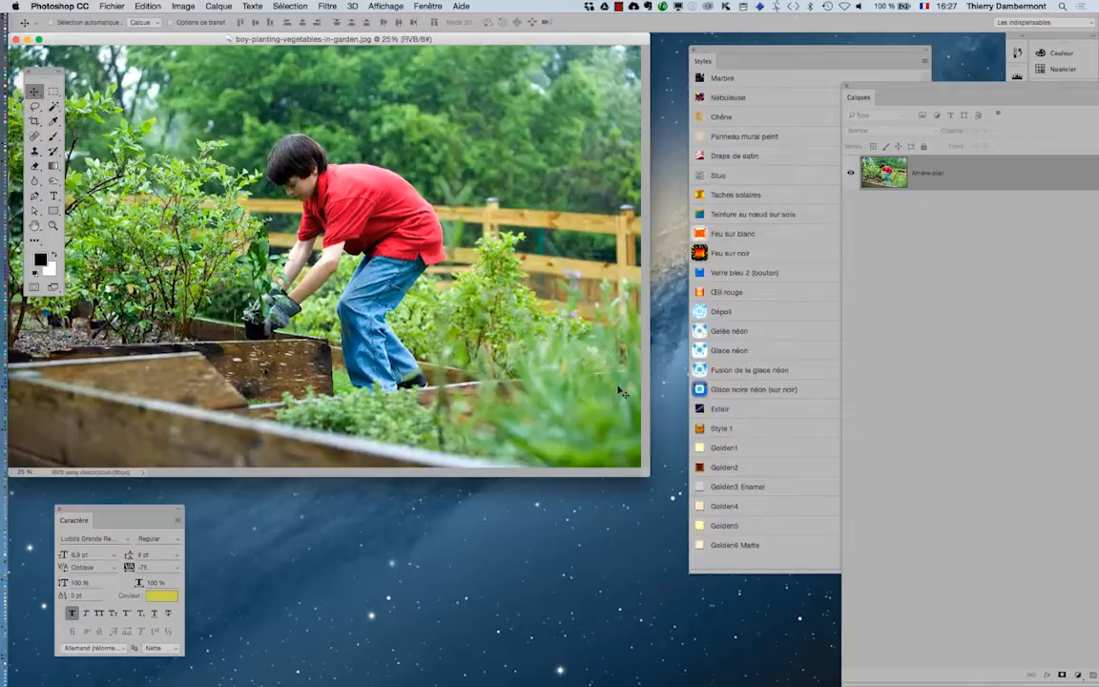
Show the garden photo in full-screen mode with menus and close the Caractère and Styles panels
key(f)
key(super+plus)
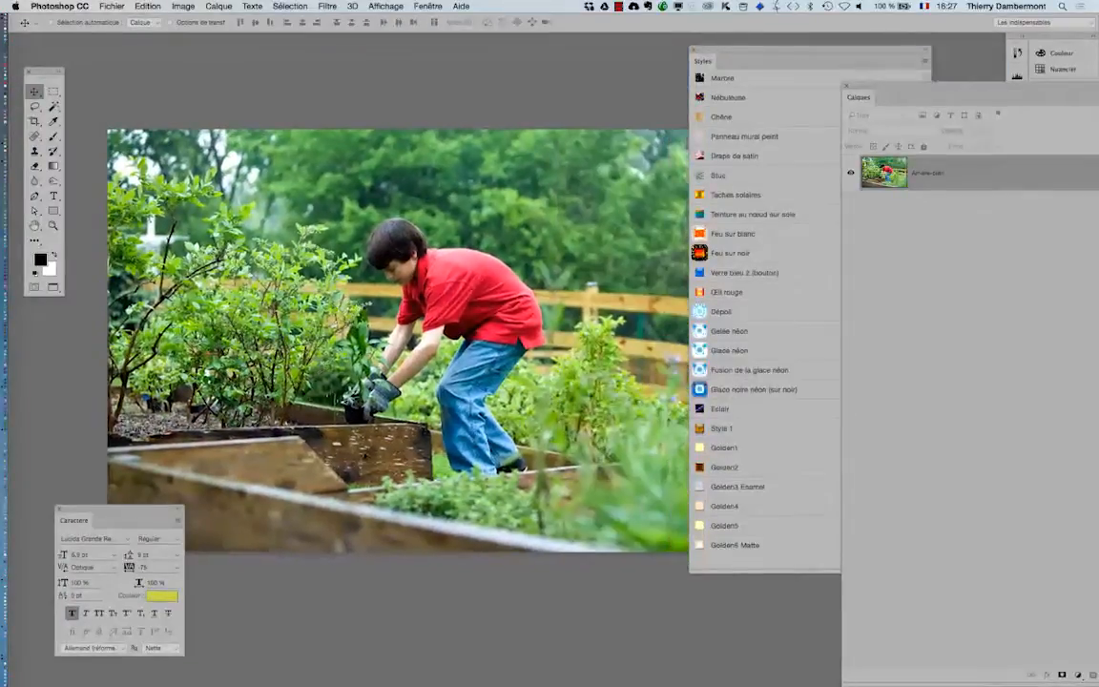
click(58, 511)
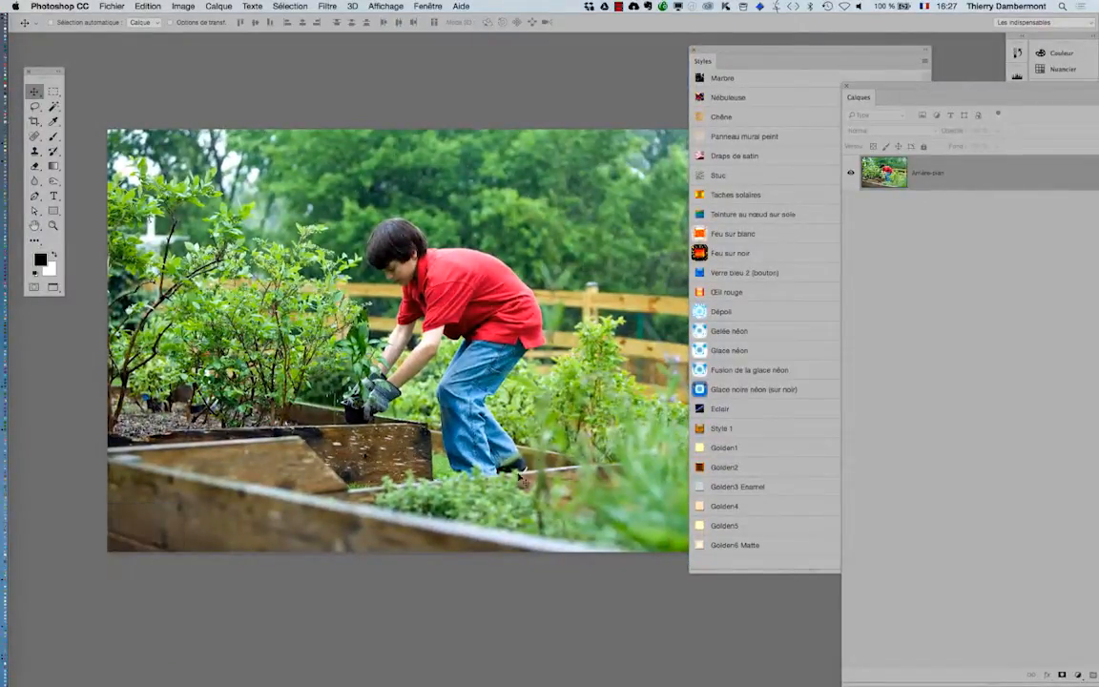
click(693, 50)
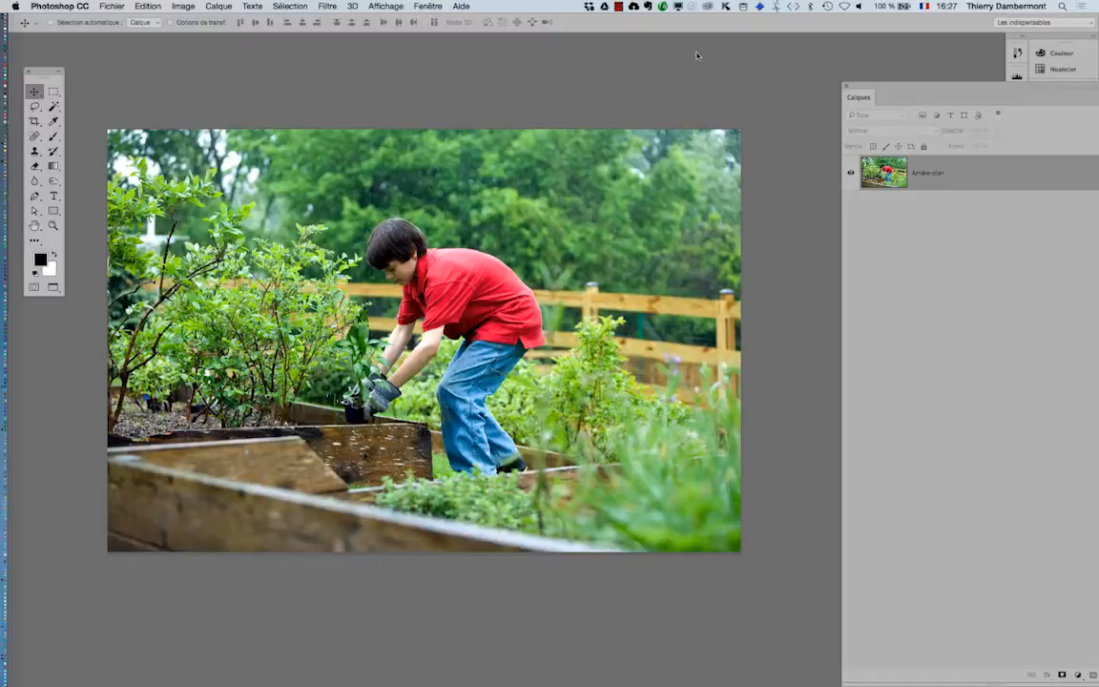
Switch to Firefox, open a new browser window and enlarge it to fill most of the screen
key(super+Tab)
click(428, 341)
click(94, 6)
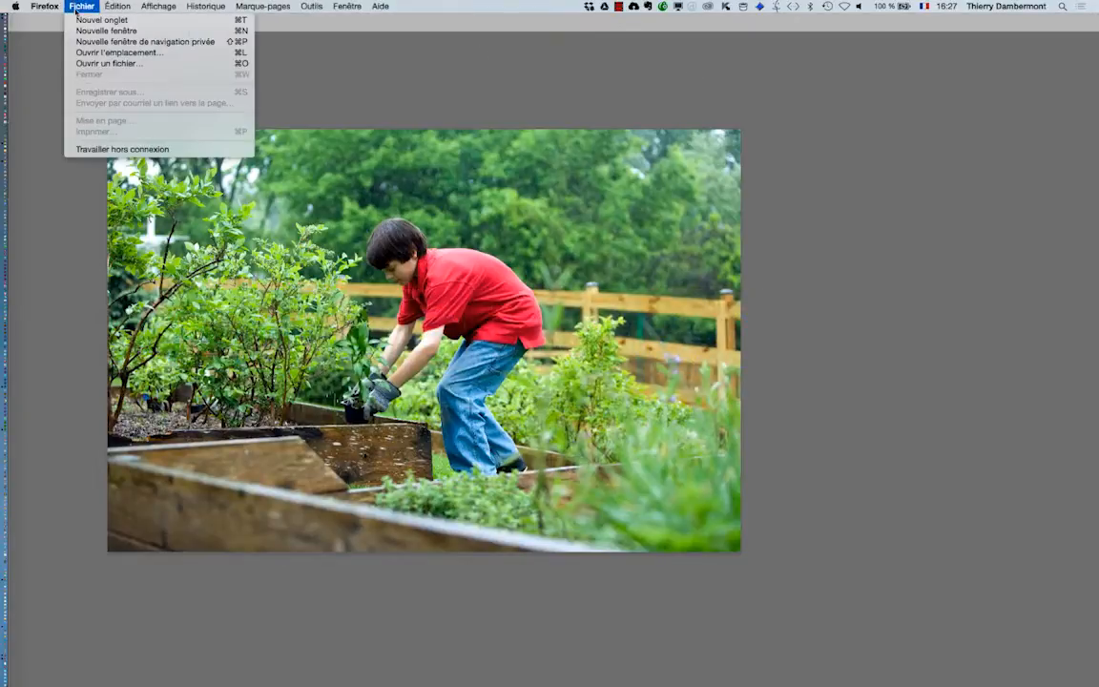
click(100, 30)
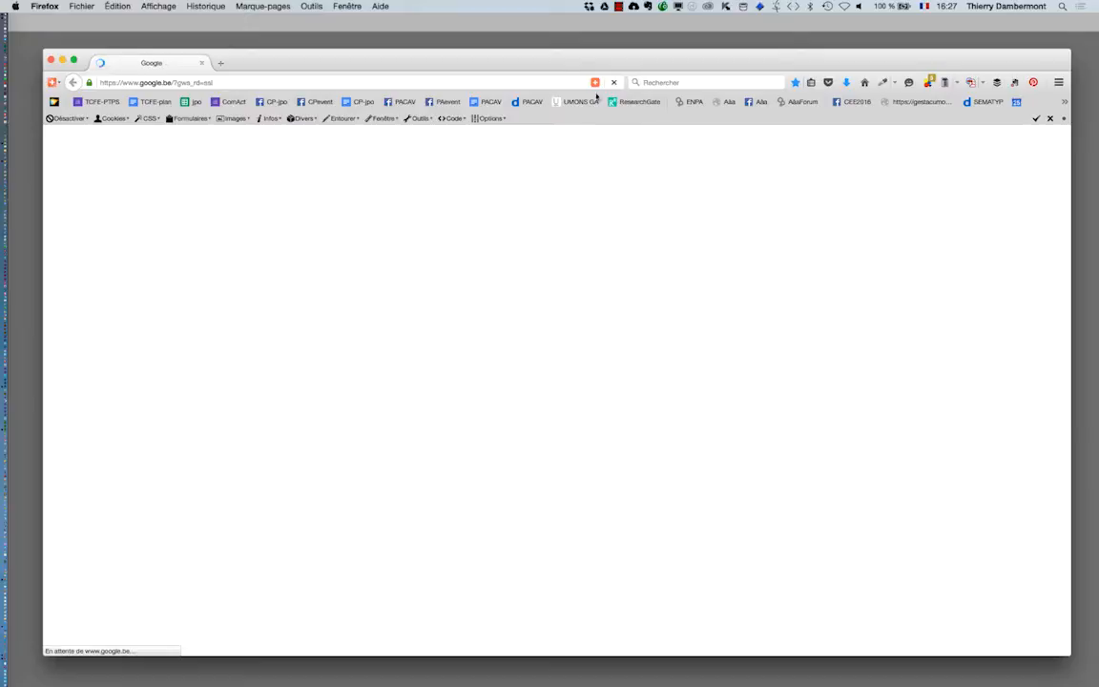
drag(535, 56, 517, 46)
drag(1048, 642, 1082, 665)
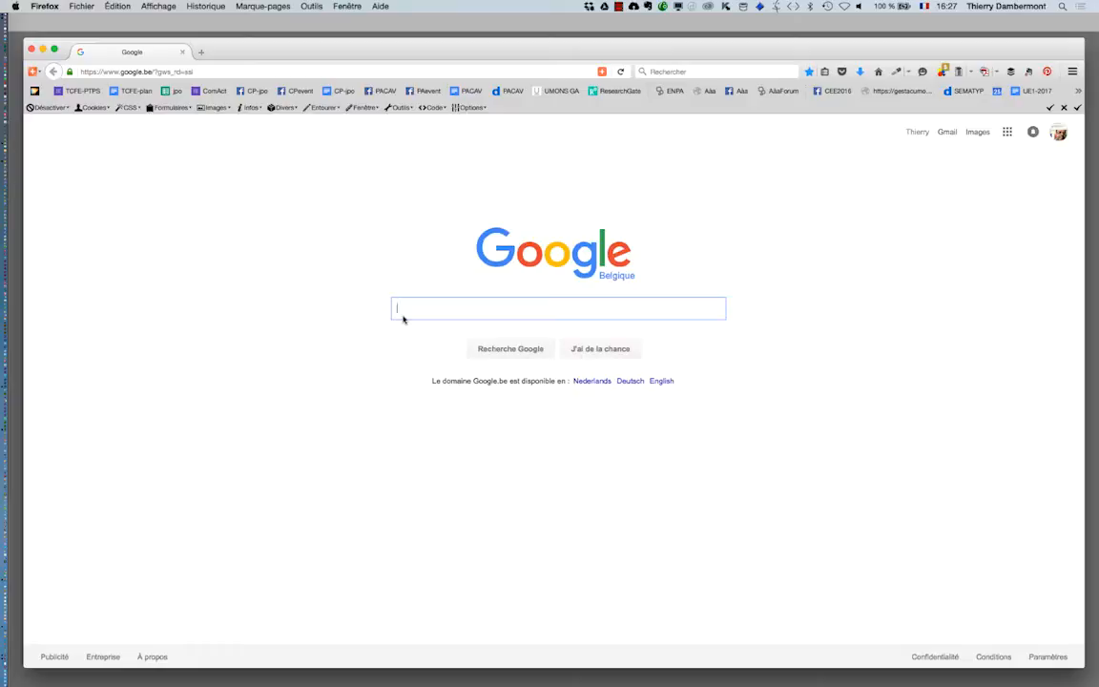
Search Google for "flou de bouger" and display the image results
text(fou)
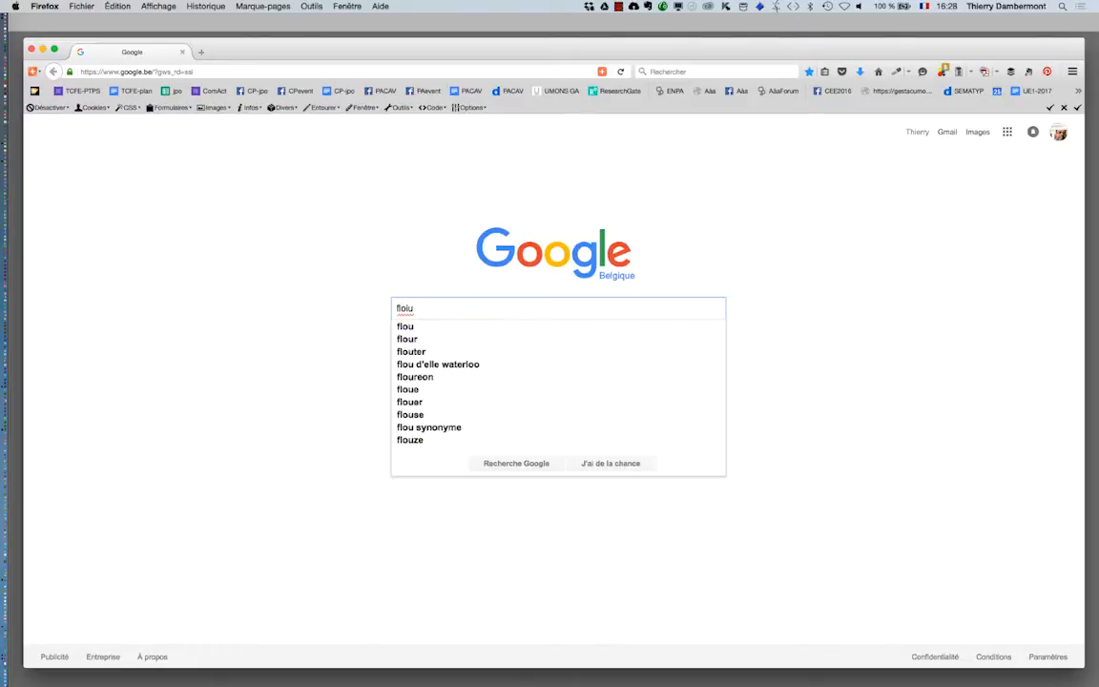
key(BackSpace)
key(BackSpace)
text(lou de bouge)
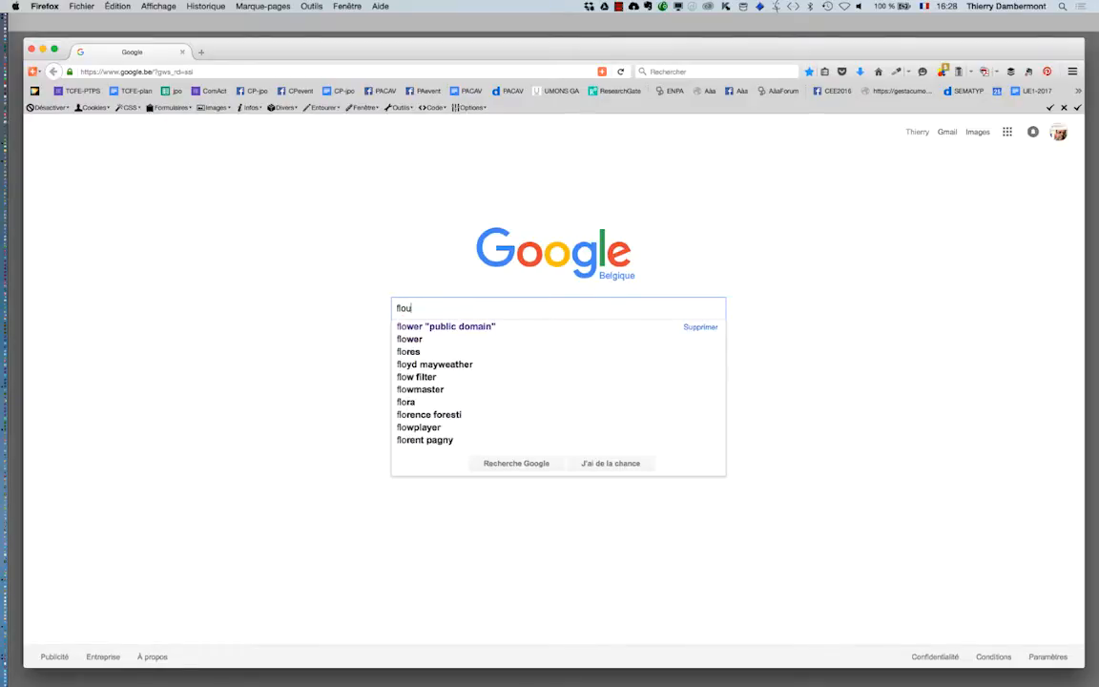
text(r)
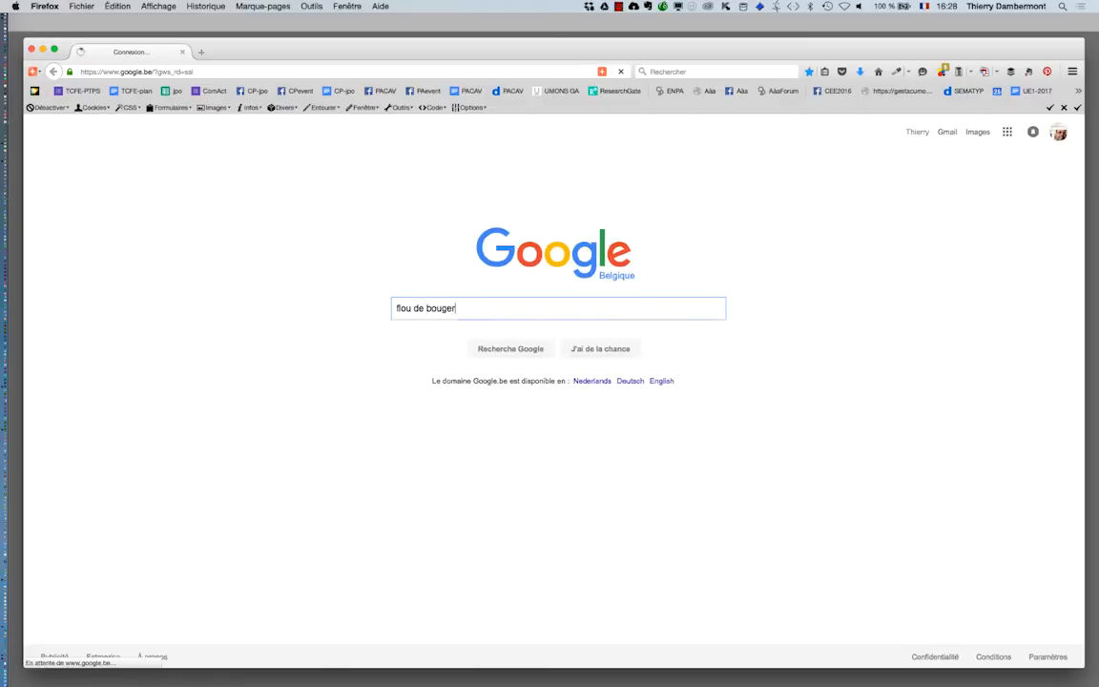
key(Return)
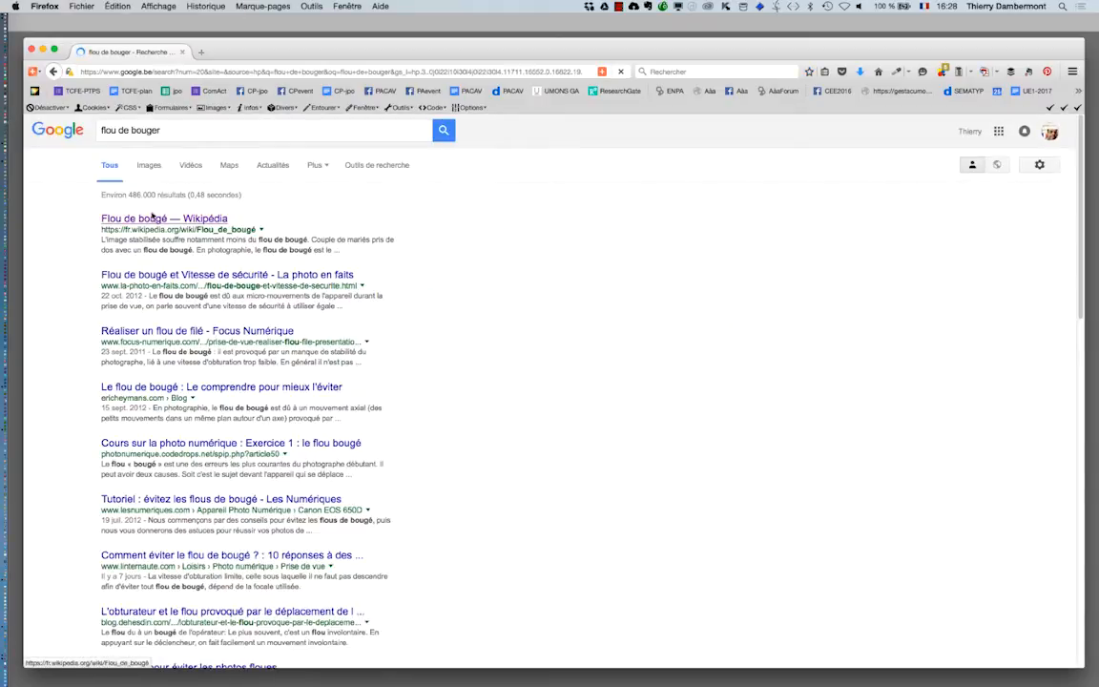
click(150, 166)
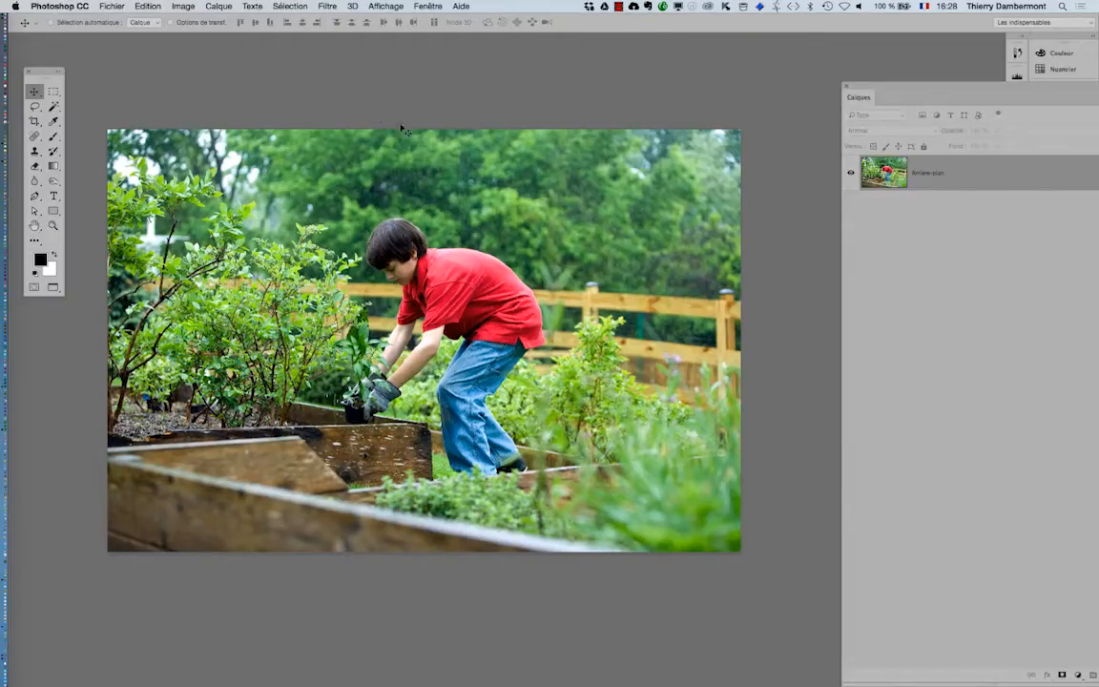
Switch back to Photoshop, look through the blur and sharpening filters, and locate the Réduire tremblement filter
click(327, 5)
mouse_move(425, 174)
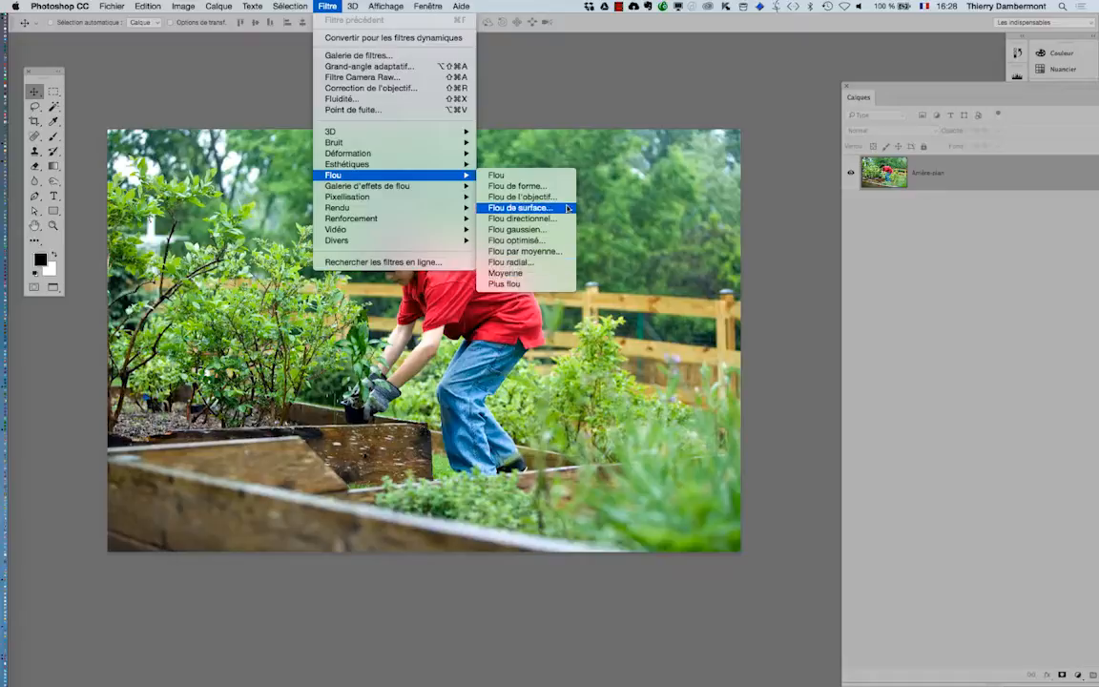
mouse_move(345, 6)
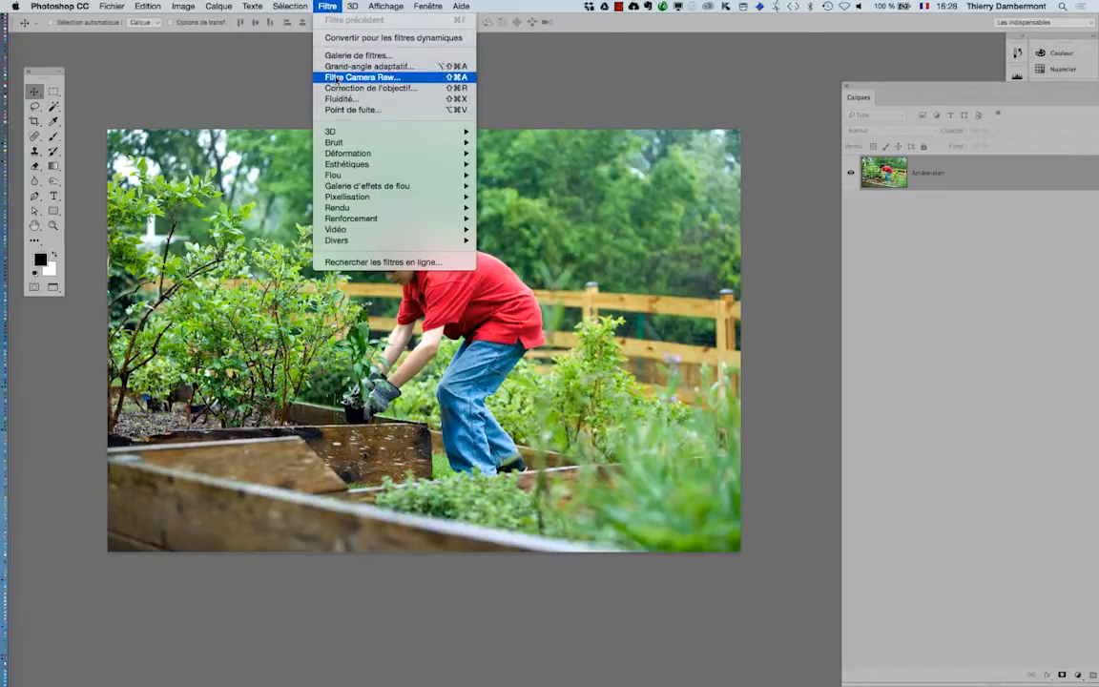
click(573, 95)
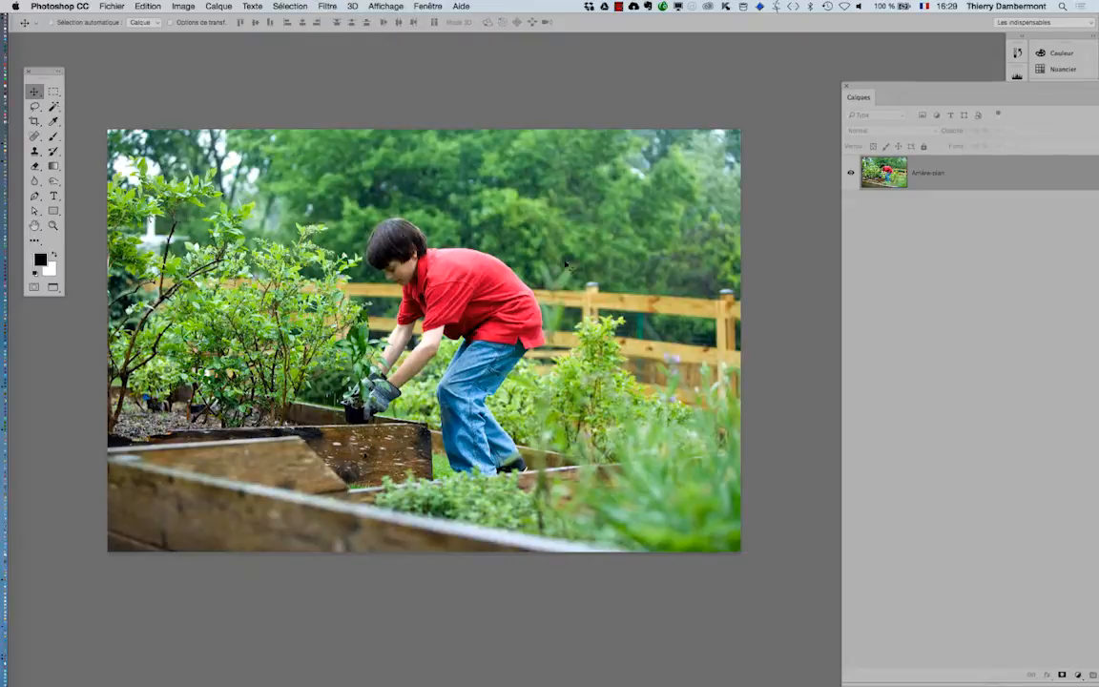
click(328, 6)
mouse_move(365, 217)
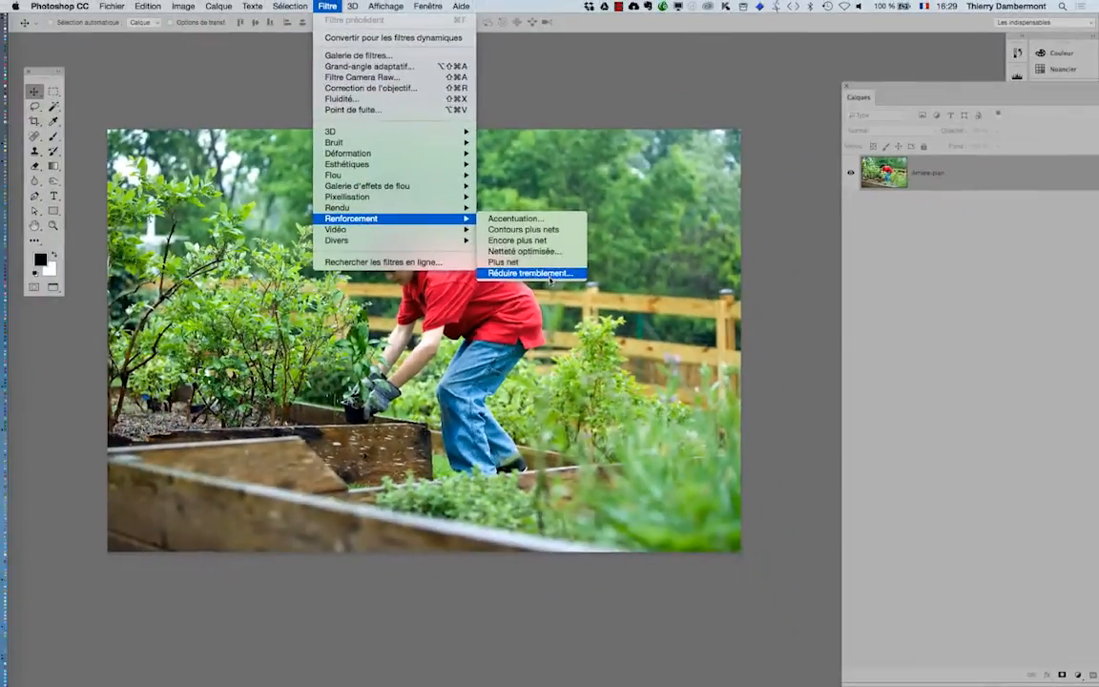
click(550, 275)
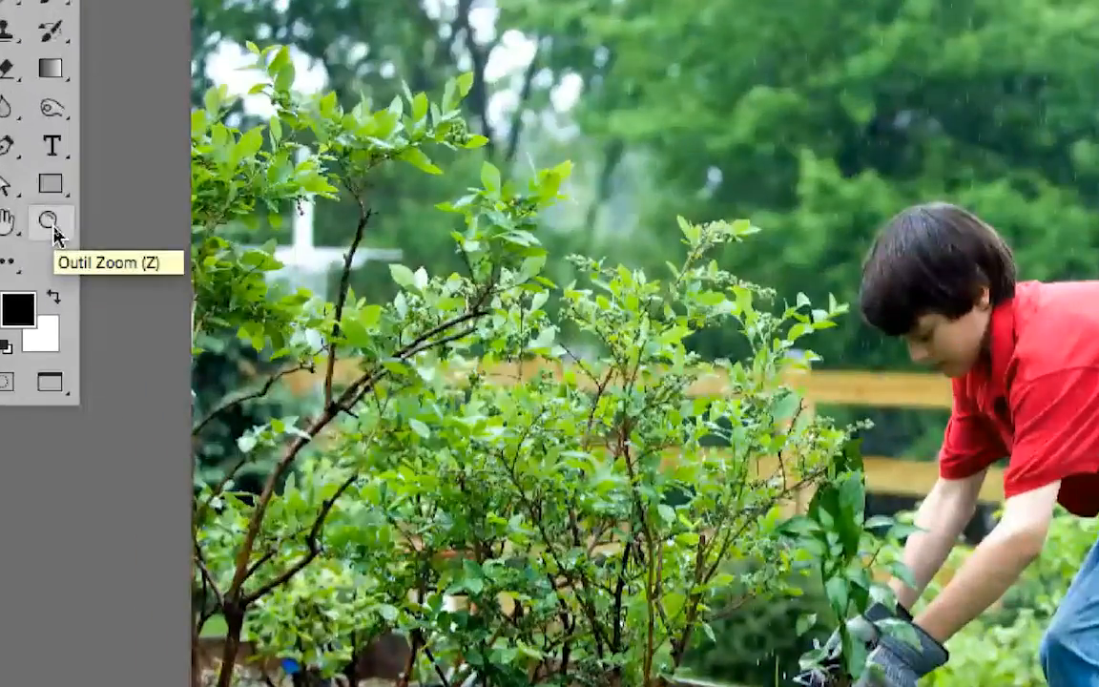
View the photo at 100 % around the boy's head and move the tool palette slightly inward
double_click(53, 230)
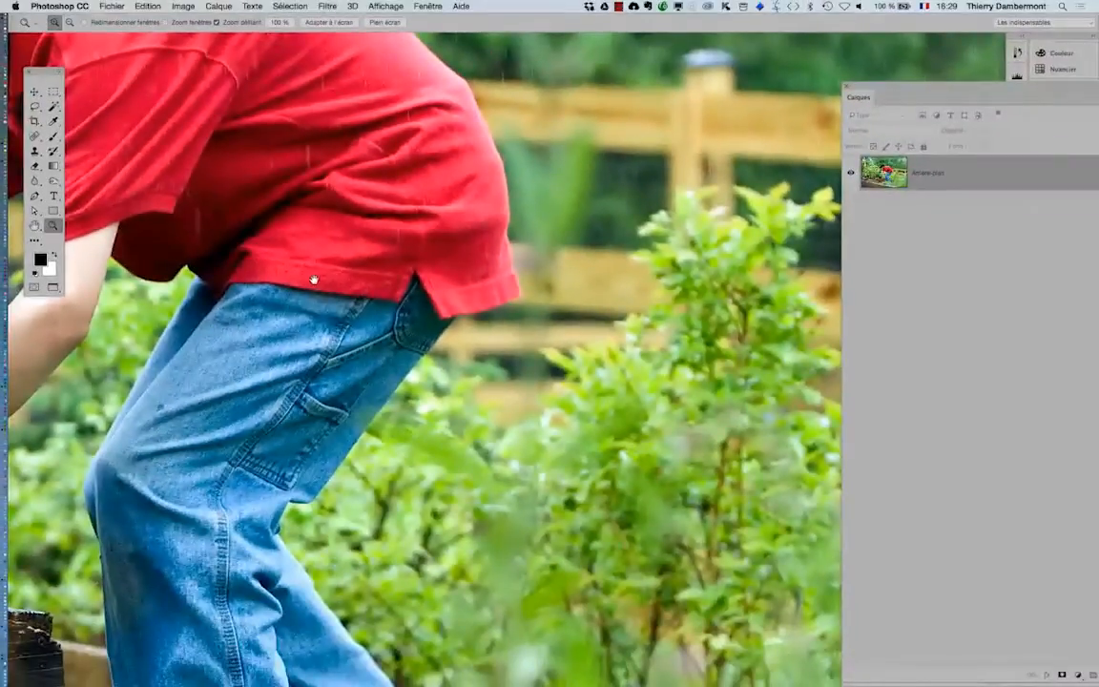
drag(699, 361, 1005, 559)
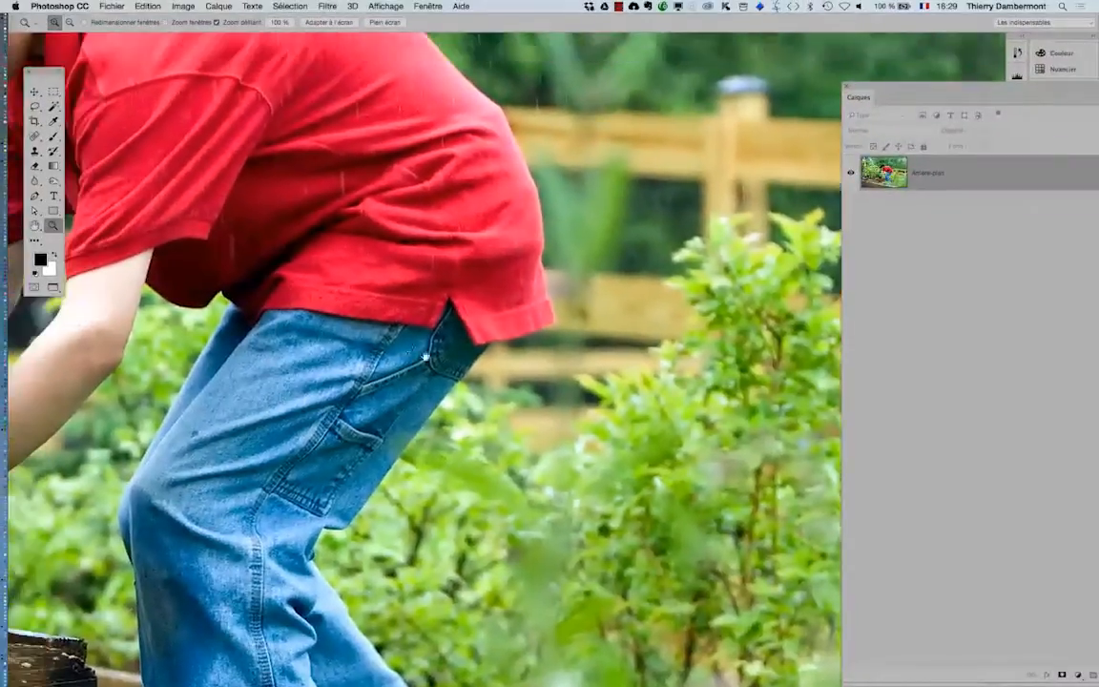
drag(425, 357, 588, 409)
drag(457, 380, 490, 454)
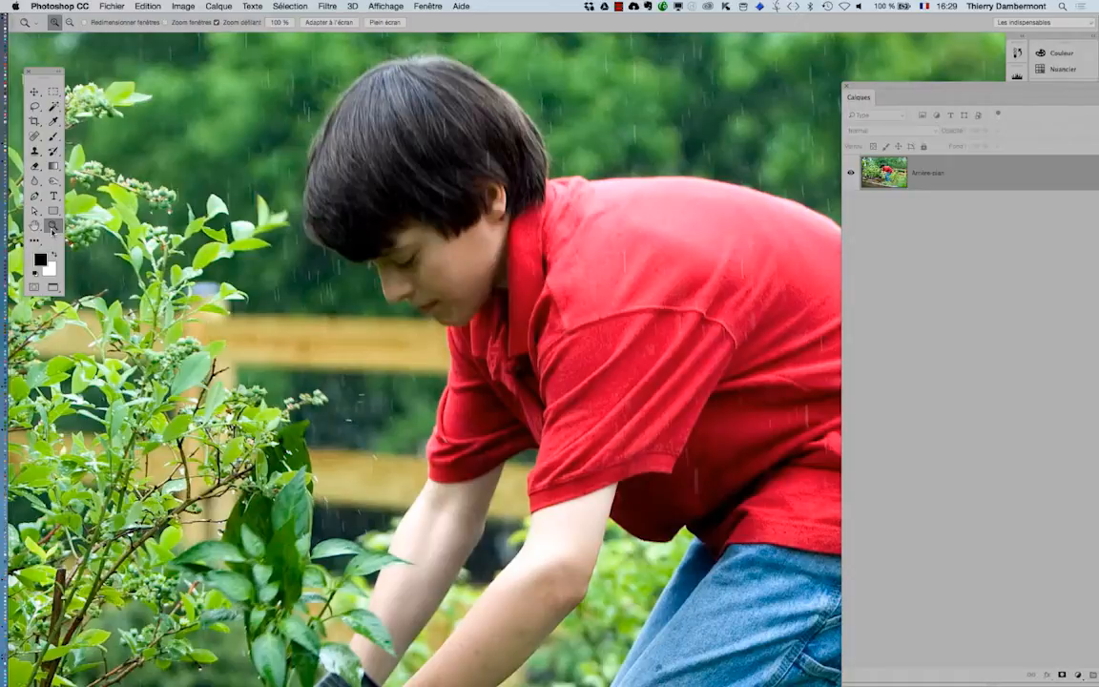
scroll(171, 326, left, 10)
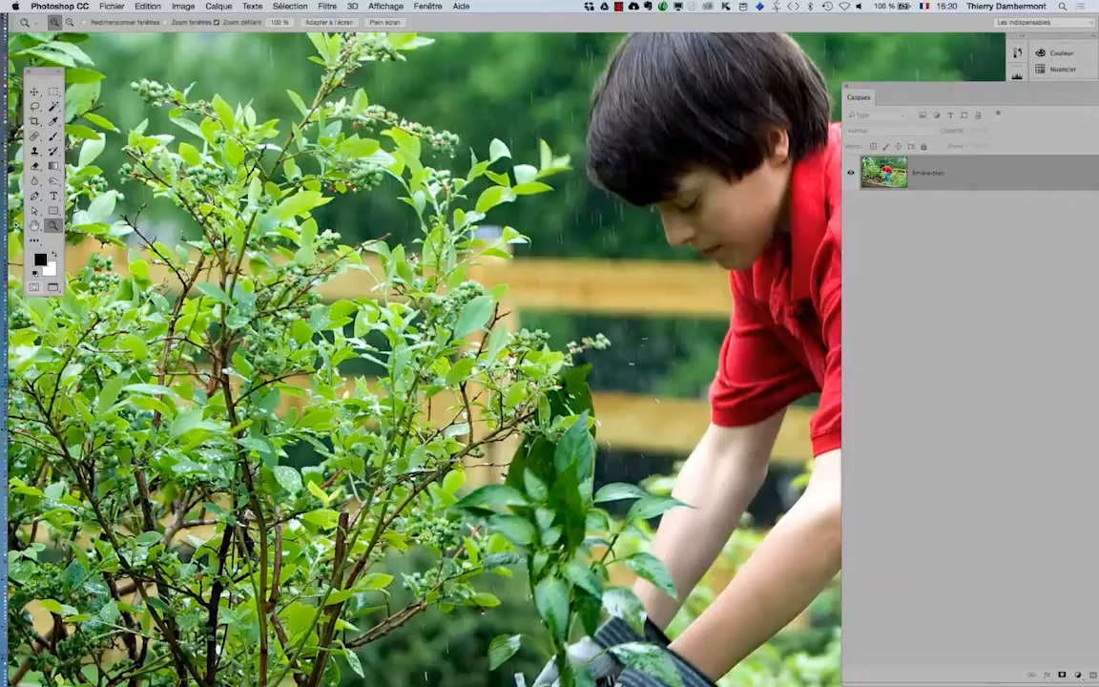
drag(46, 75, 92, 72)
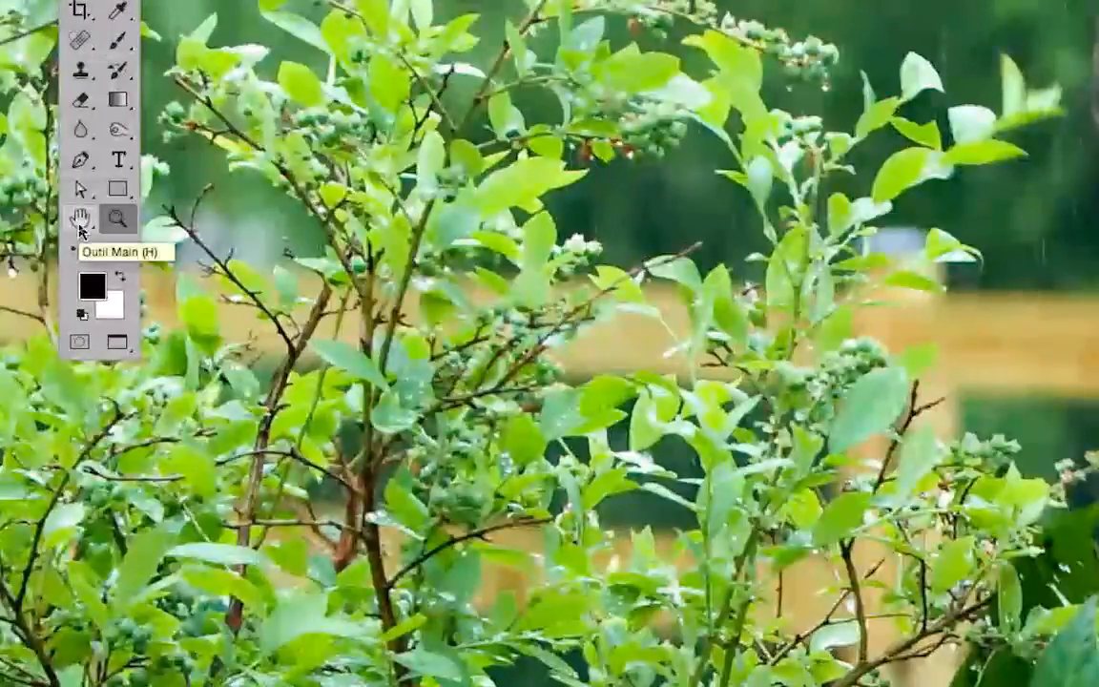
Fit the whole photo on screen and return to a 100 % view of the boy's upper body
double_click(80, 222)
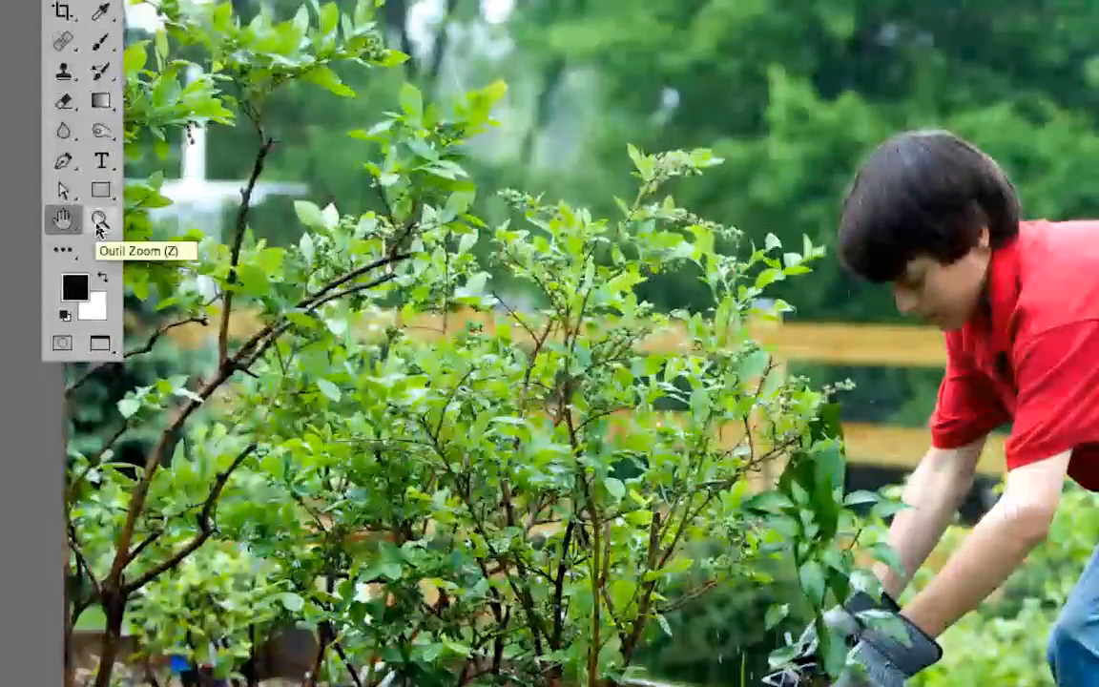
click(98, 223)
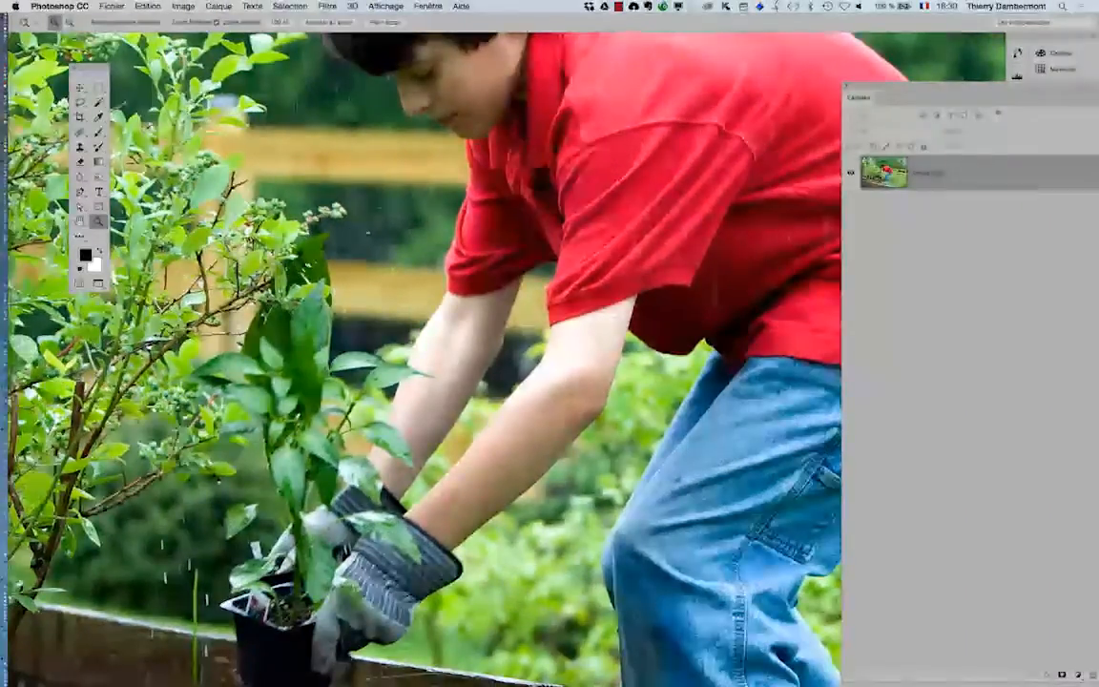
drag(266, 328, 289, 450)
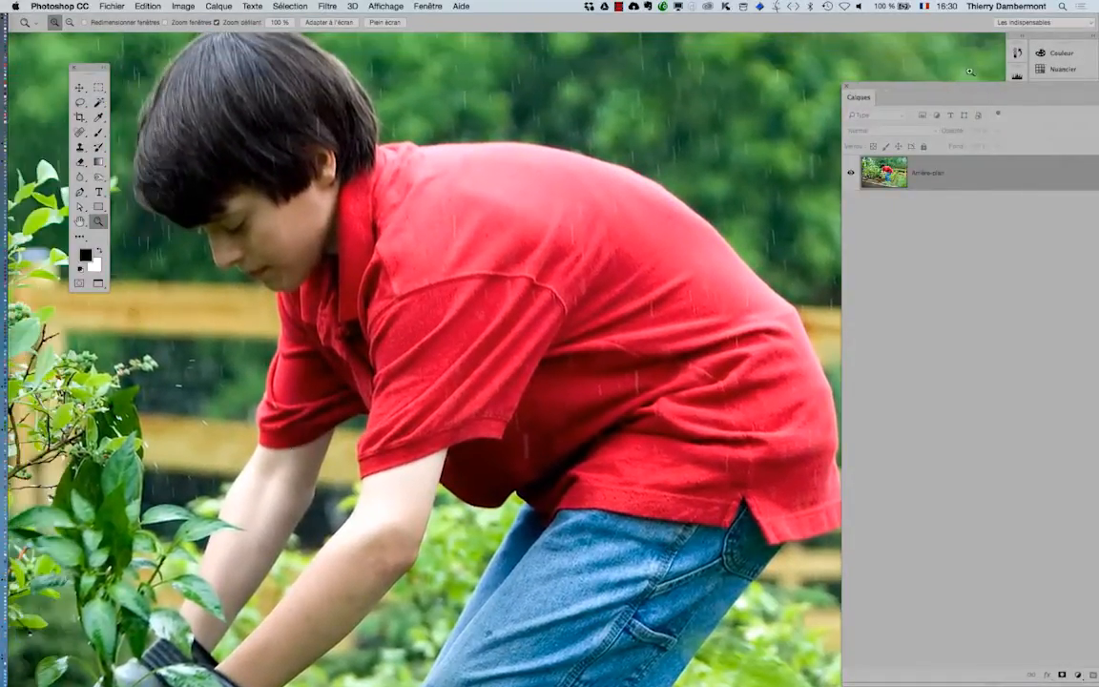
Close the Couches panel, shrink the Calques panel and place it over the boy's back
drag(887, 86, 635, 57)
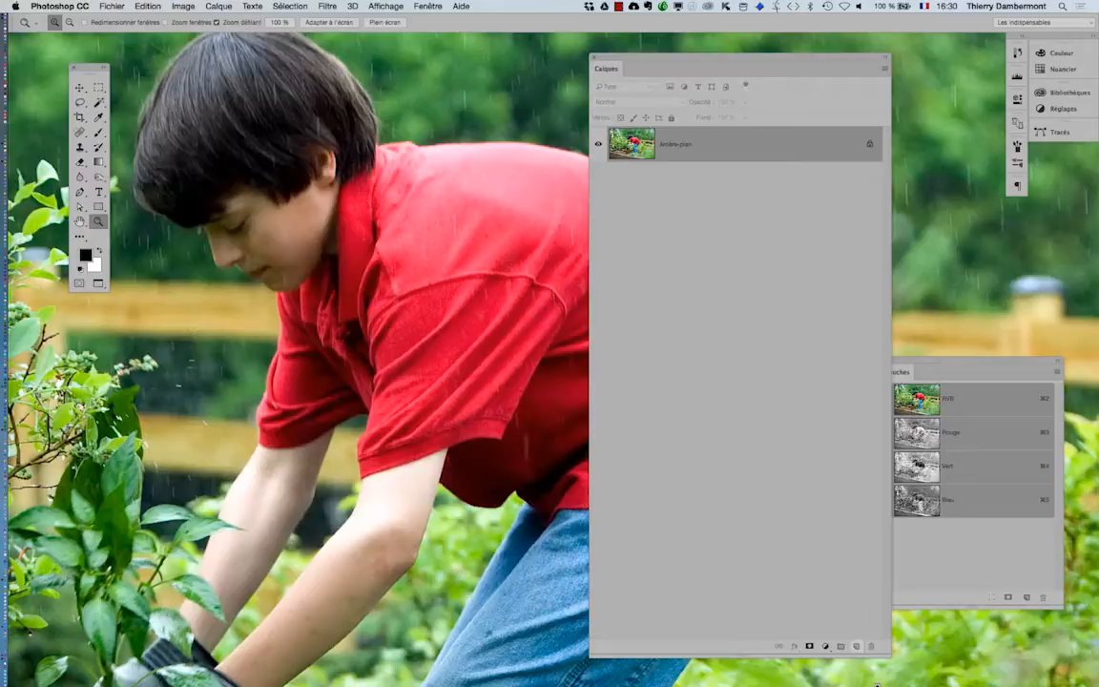
click(907, 361)
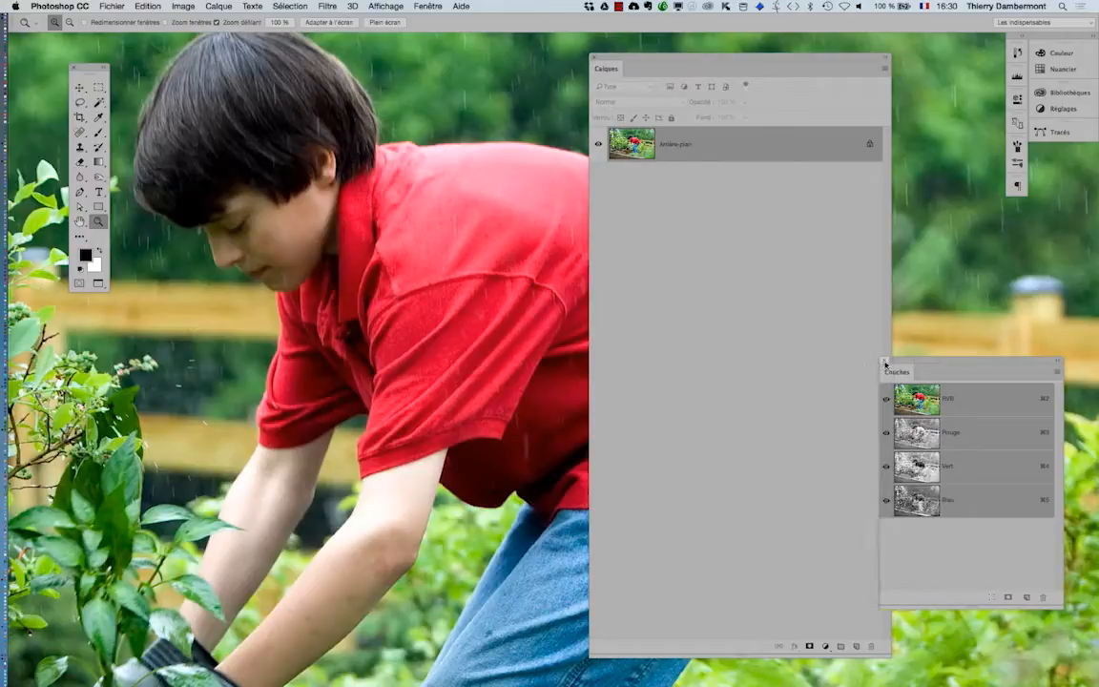
click(884, 362)
drag(889, 654, 829, 262)
drag(706, 75, 784, 189)
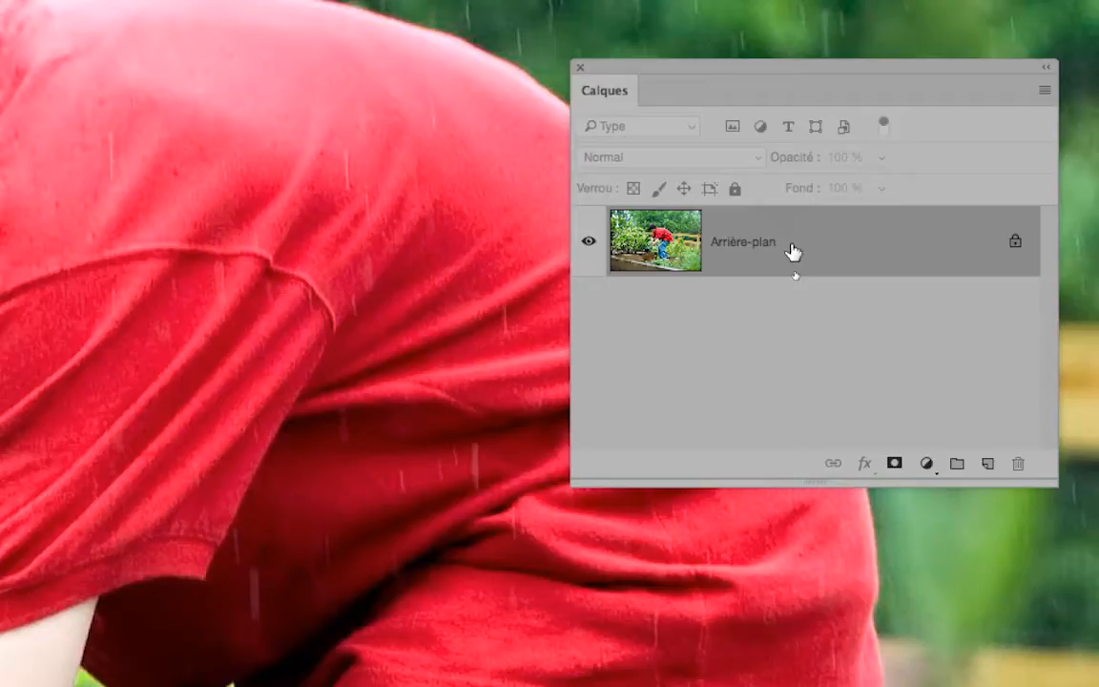
Convert the Arrière-plan layer to a smart object
right_click(792, 250)
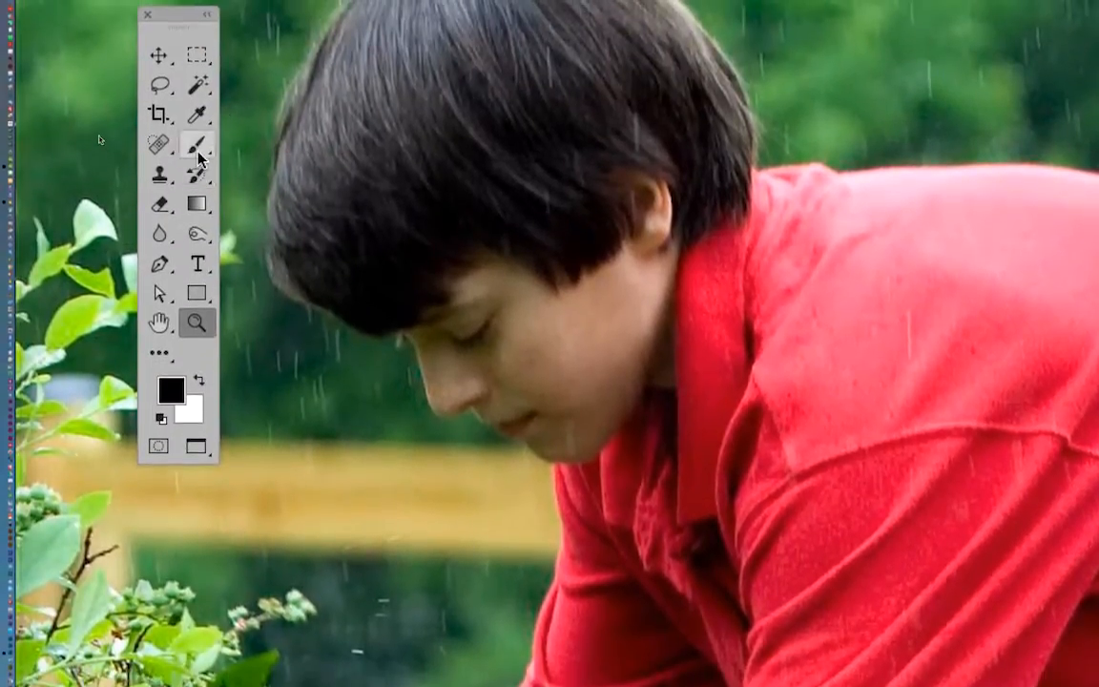
Try to paint on the smart object with the Brush tool and decline to rasterize it
click(201, 166)
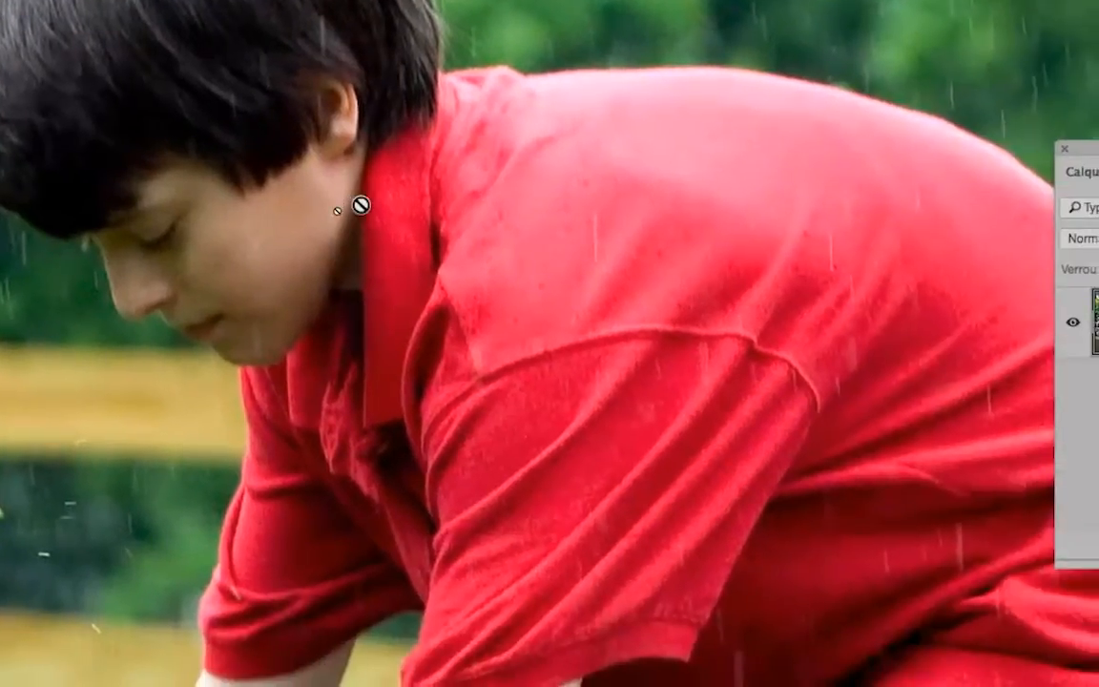
click(670, 313)
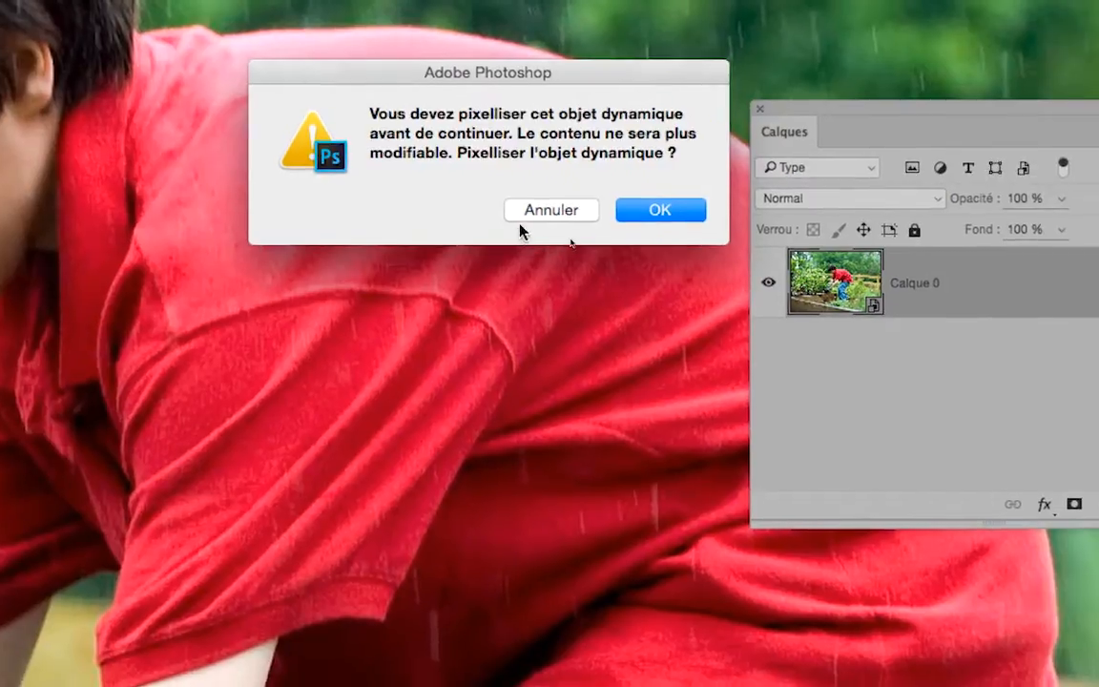
click(610, 225)
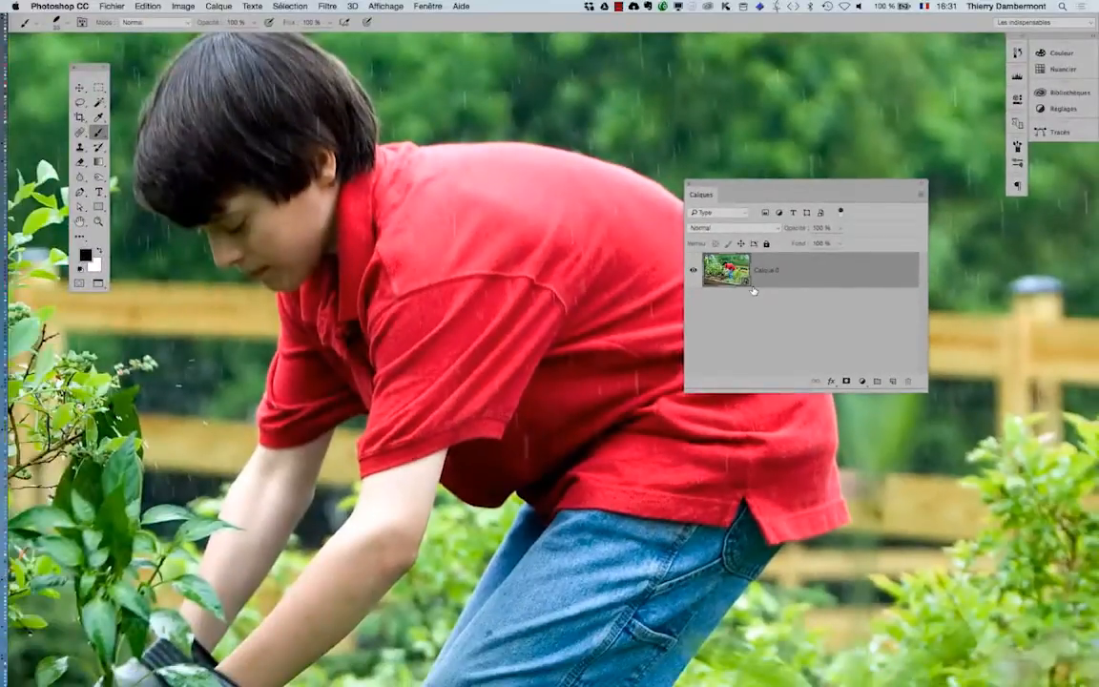
Open the image size settings and turn on resampling with Conserver les détails (agrandissement)
click(182, 6)
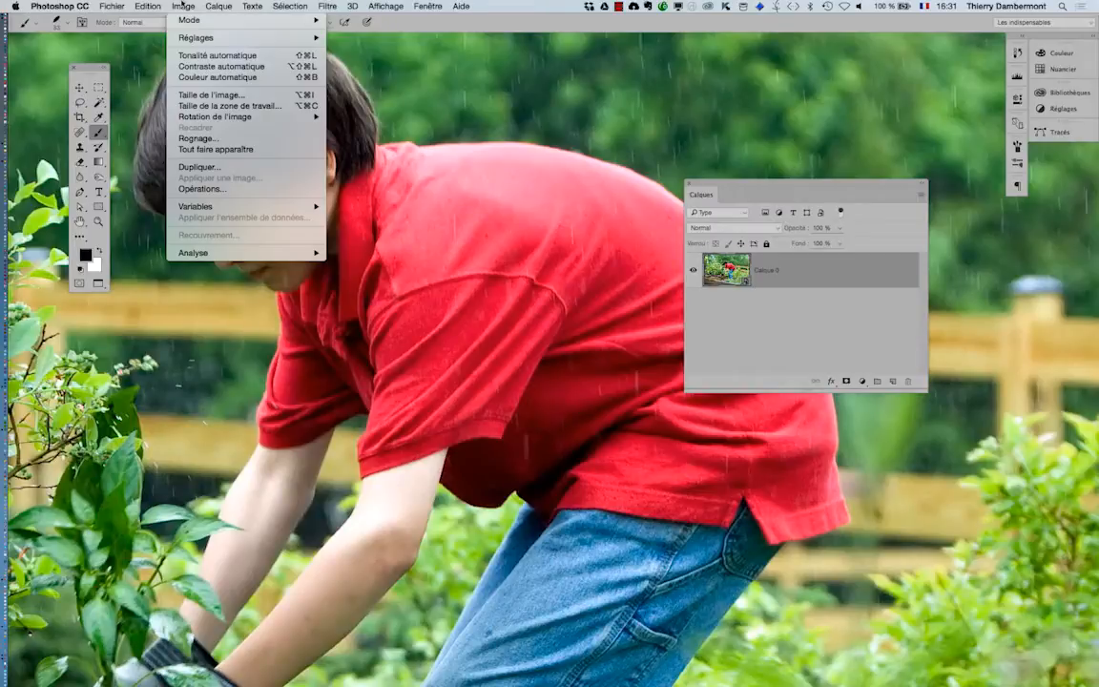
click(210, 95)
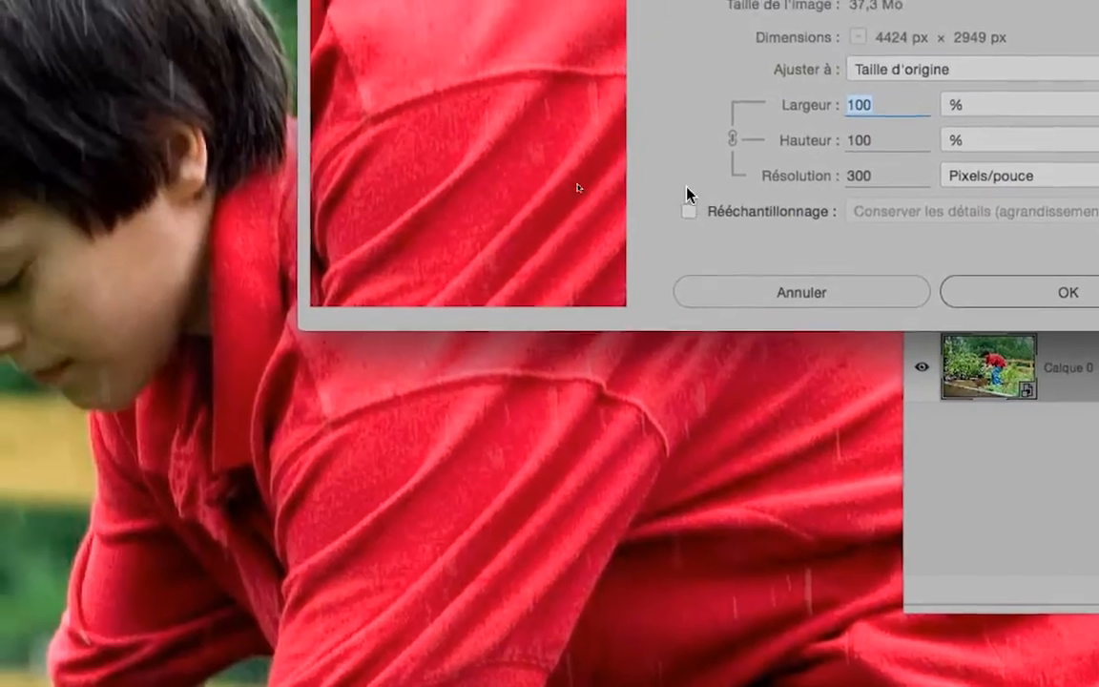
click(645, 123)
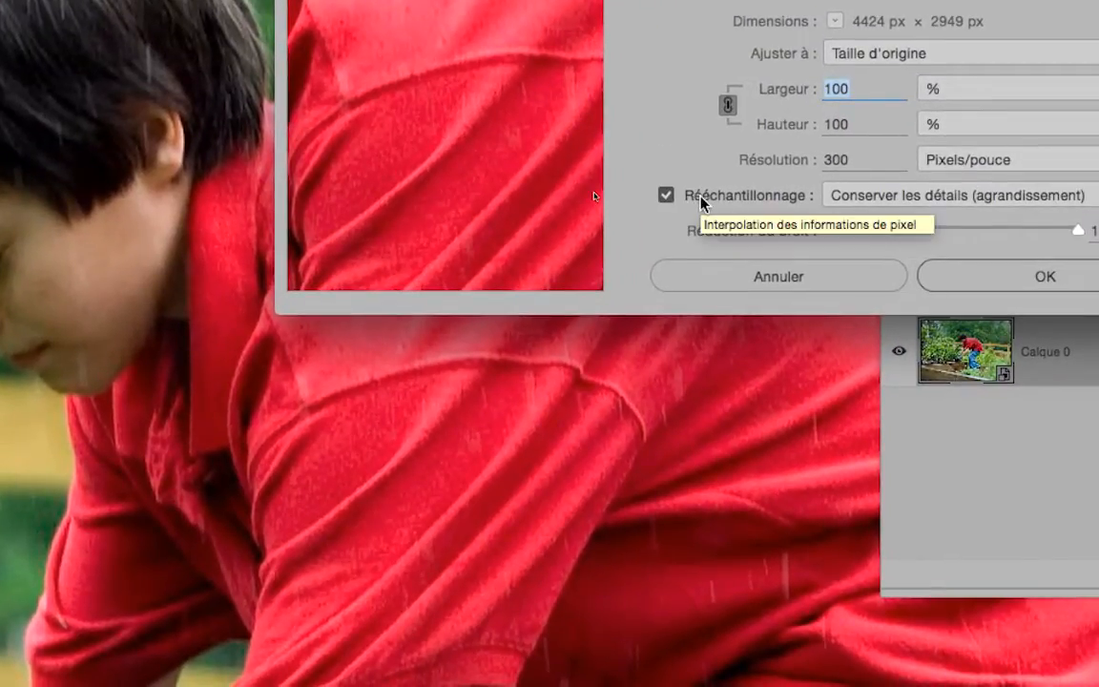
key(alt)
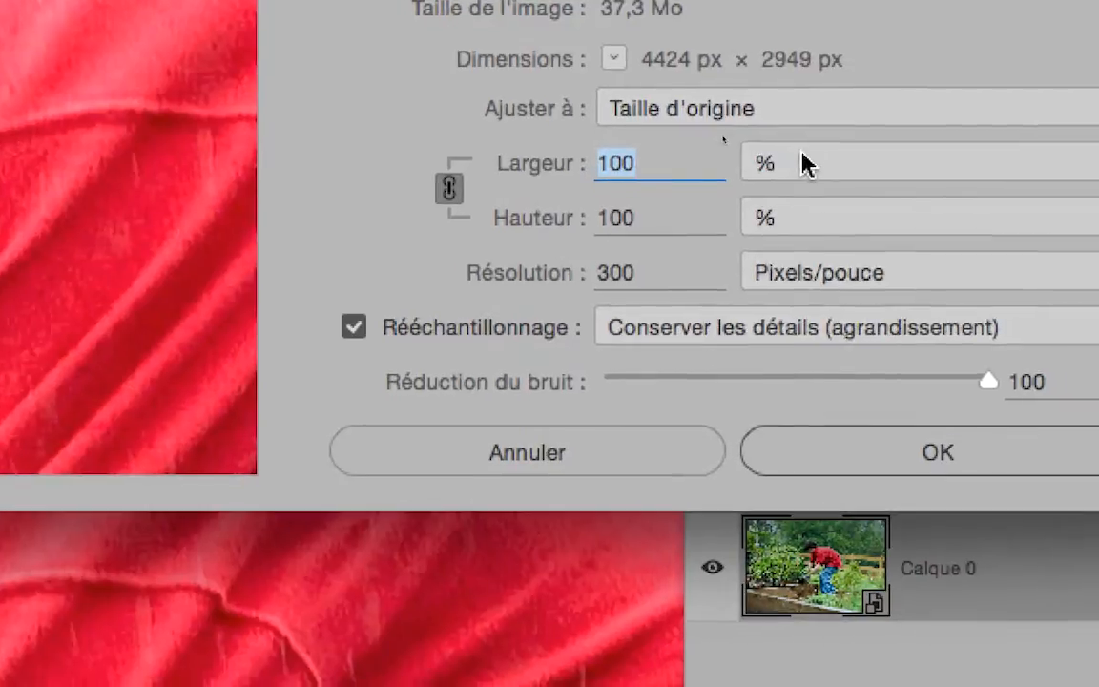
Reduce the photo to 10 % in width and height and apply the new image size
click(809, 229)
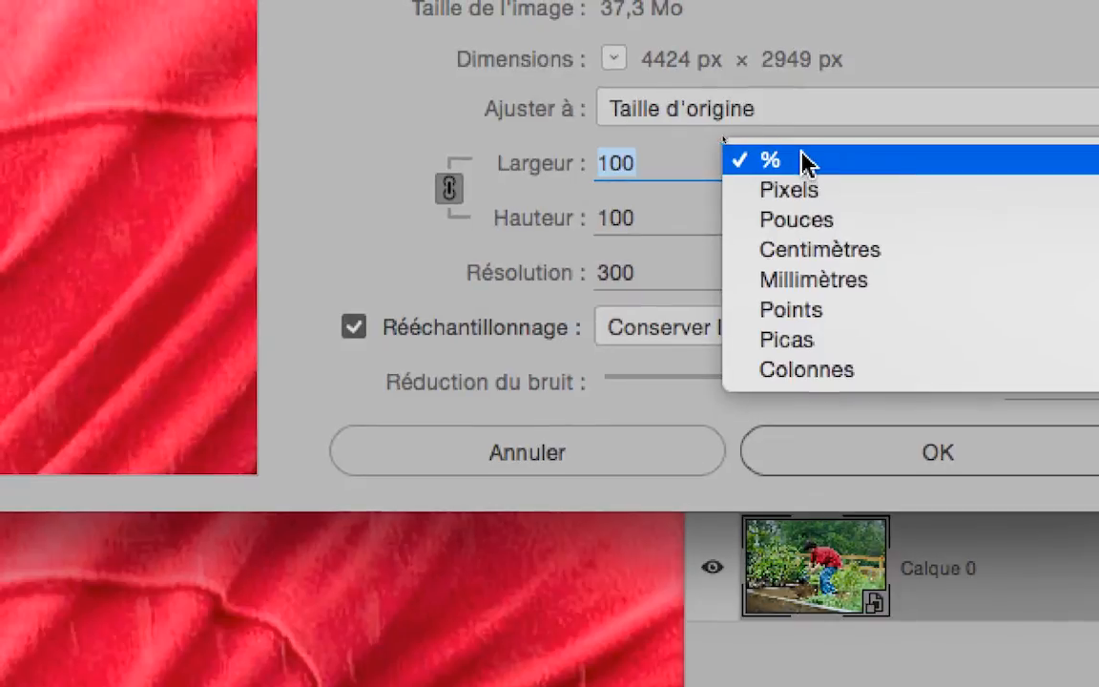
click(803, 162)
text(10)
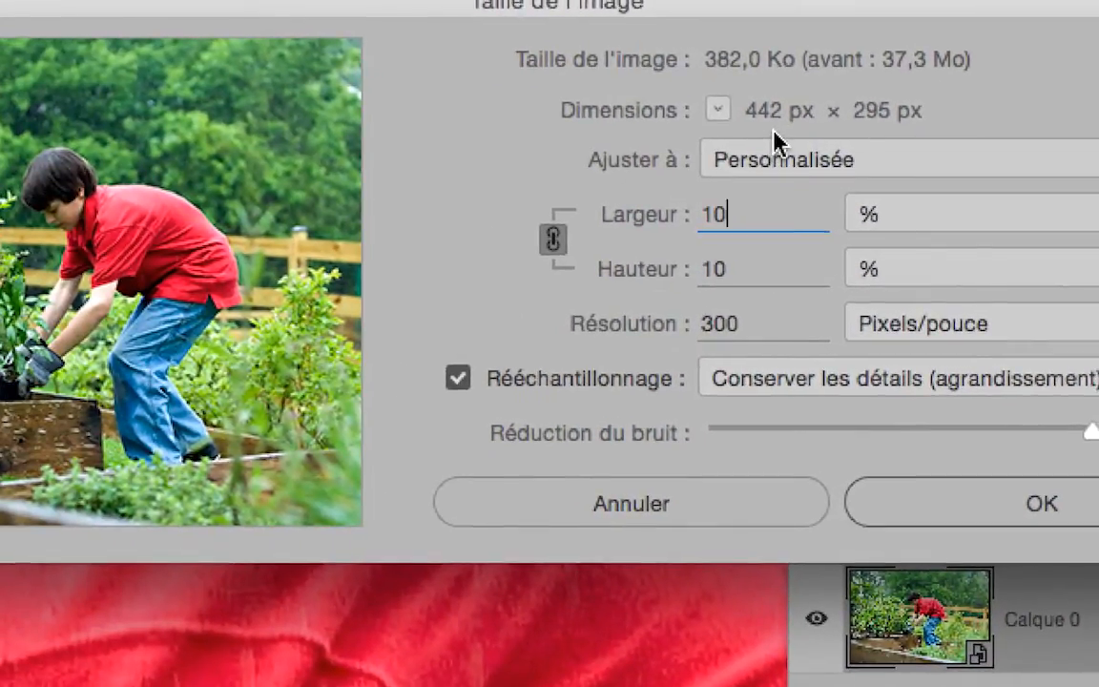
key(alt)
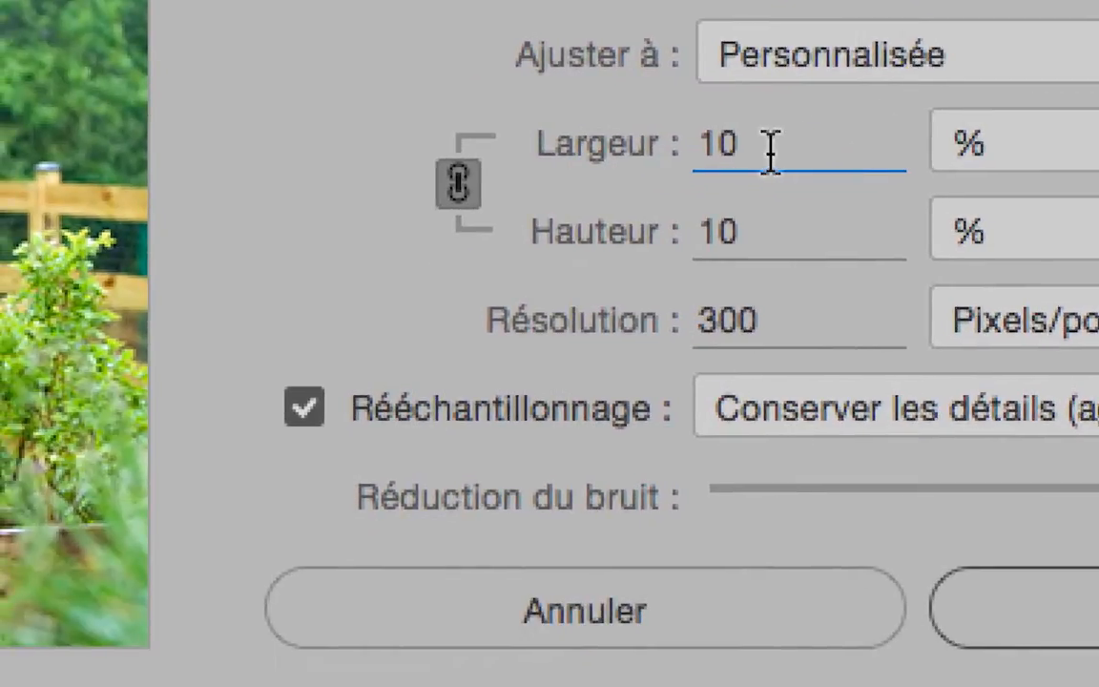
drag(607, 265, 521, 264)
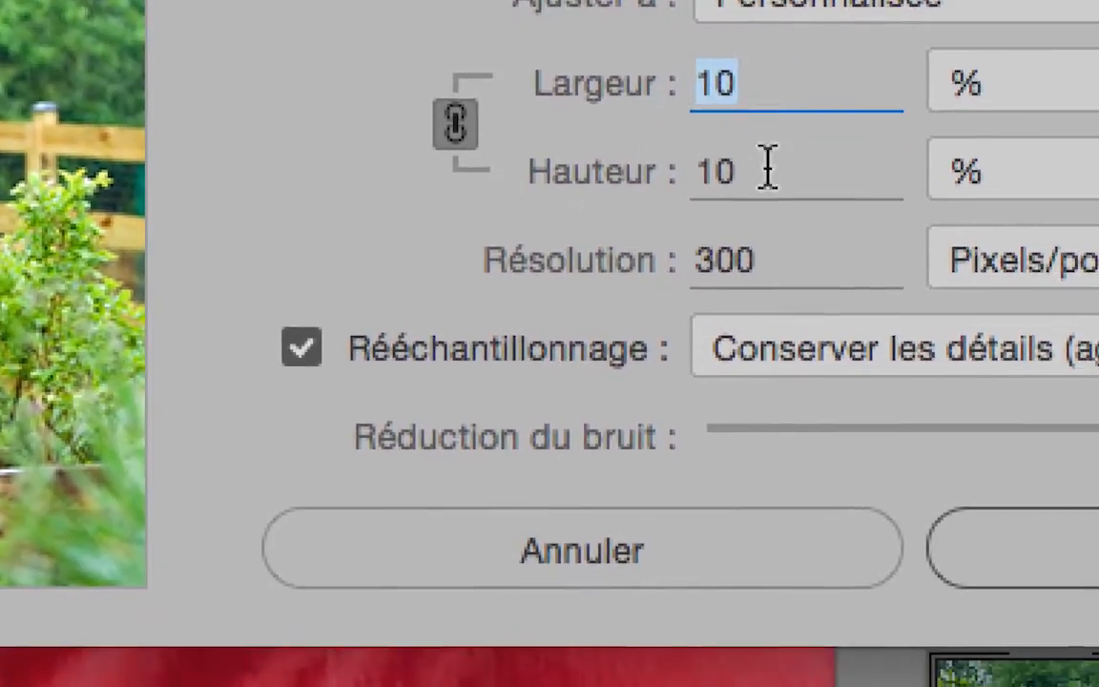
double_click(711, 169)
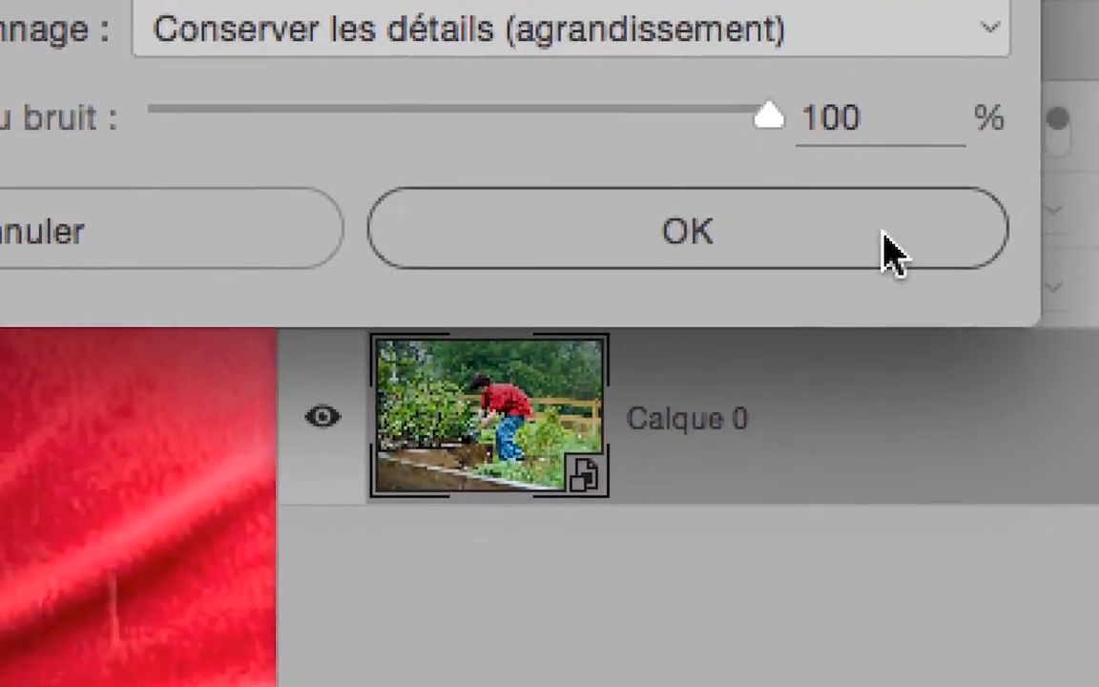
click(892, 252)
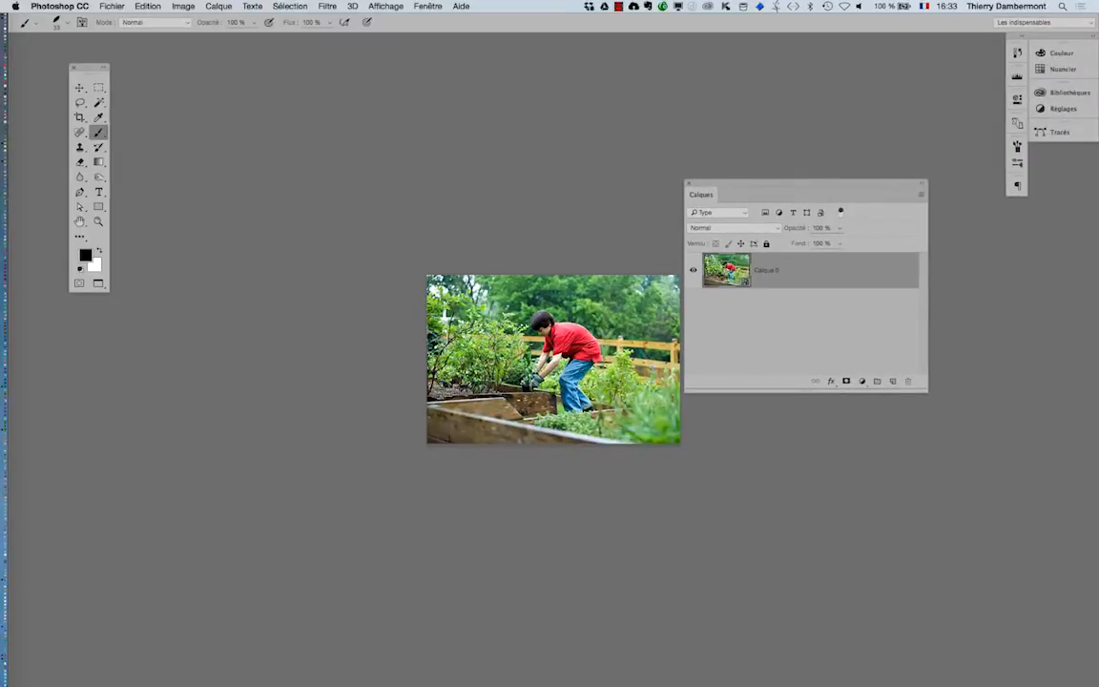
Move the Calques panel clear of the photo and examine the enlarged pixels around the boy's gloved hand
drag(787, 184, 905, 169)
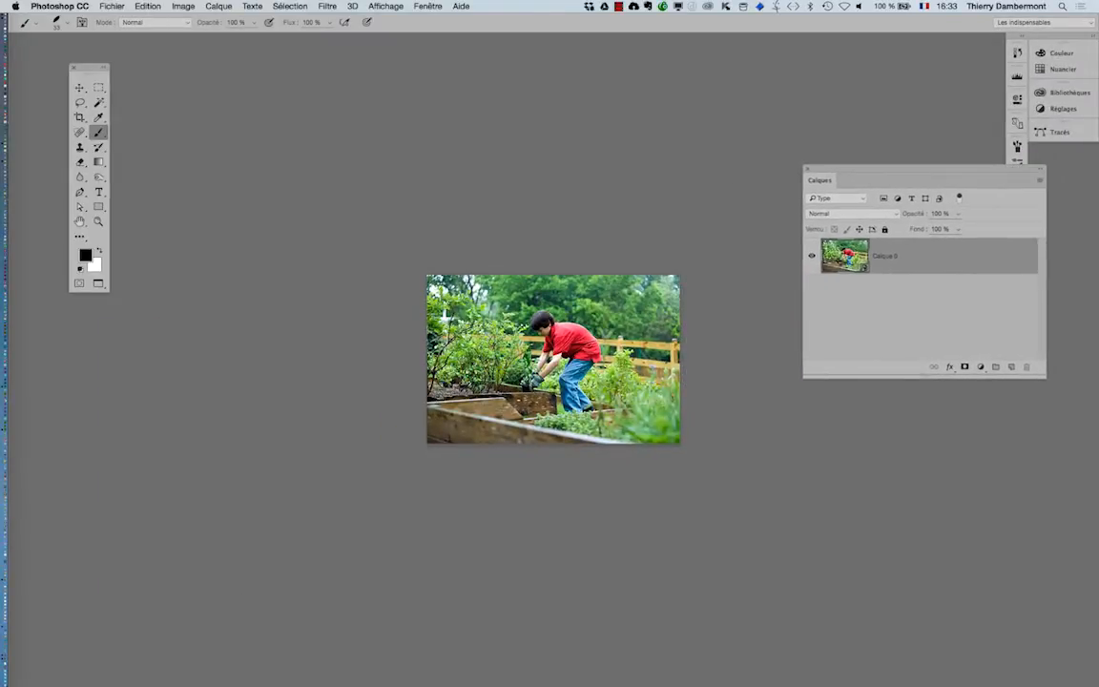
key(super+plus)
key(super+plus)
key(super+plus)
key(super+plus)
key(super+plus)
key(super+plus)
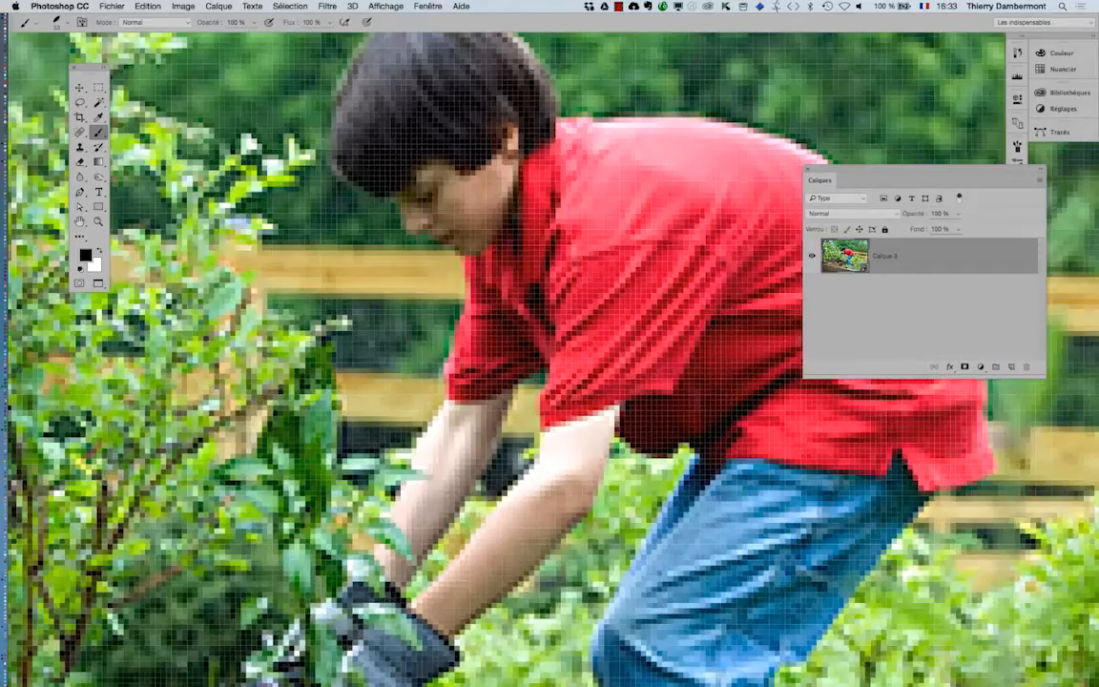
scroll(506, 360, down, 8)
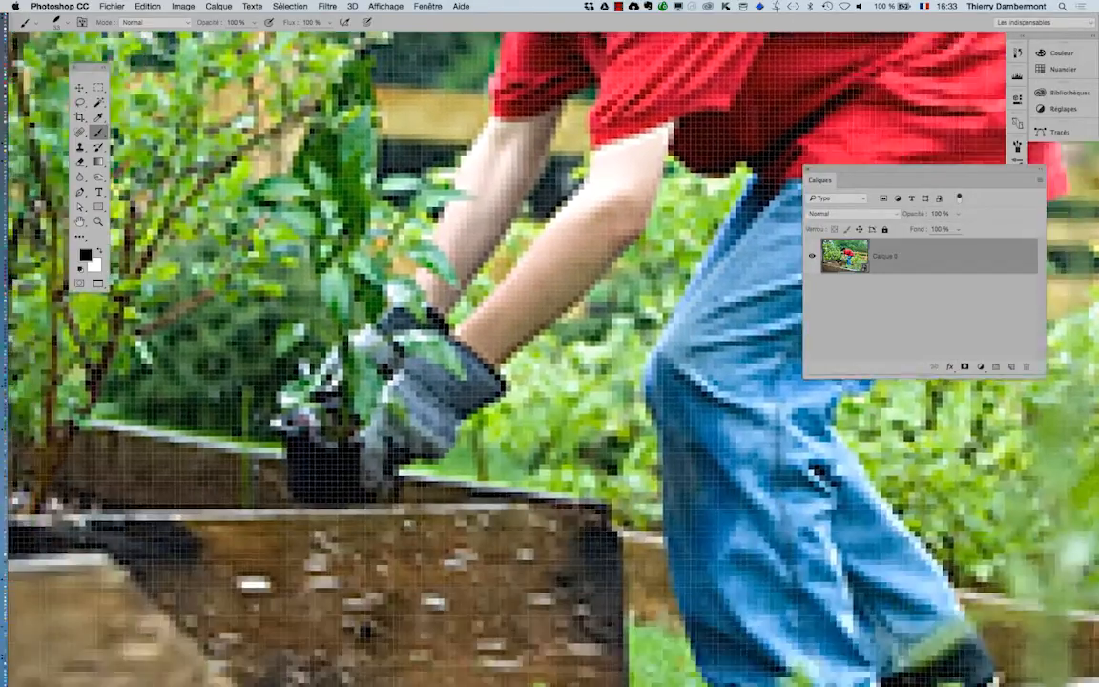
scroll(506, 360, down, 3)
scroll(391, 332, up, 3)
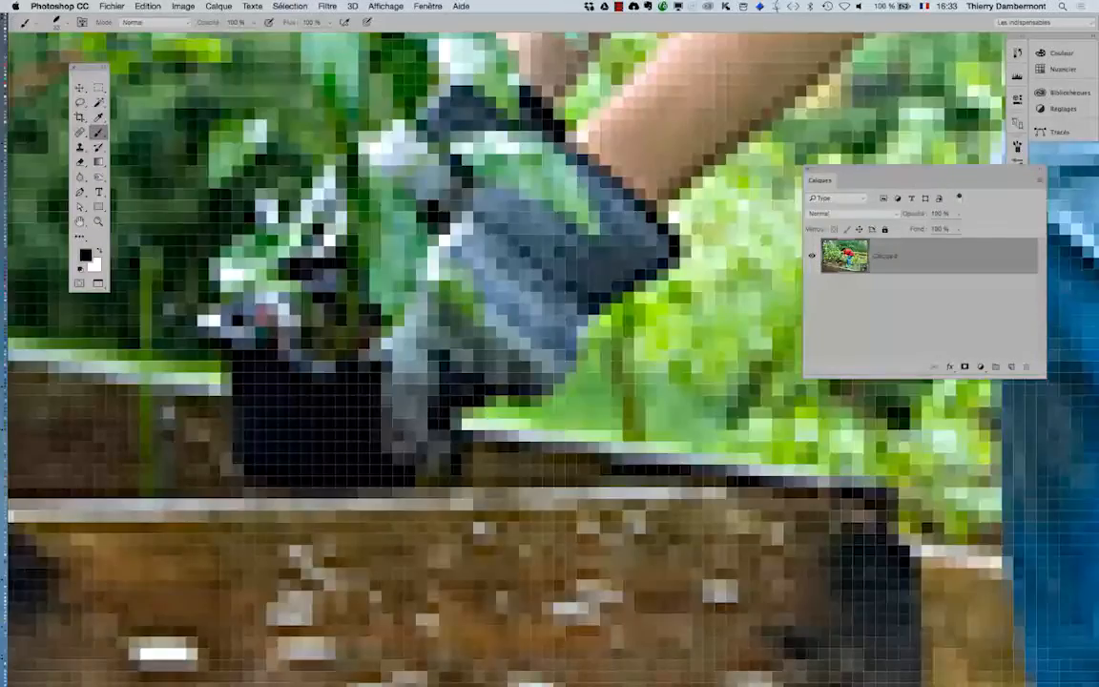
scroll(404, 315, down, 10)
scroll(404, 315, up, 5)
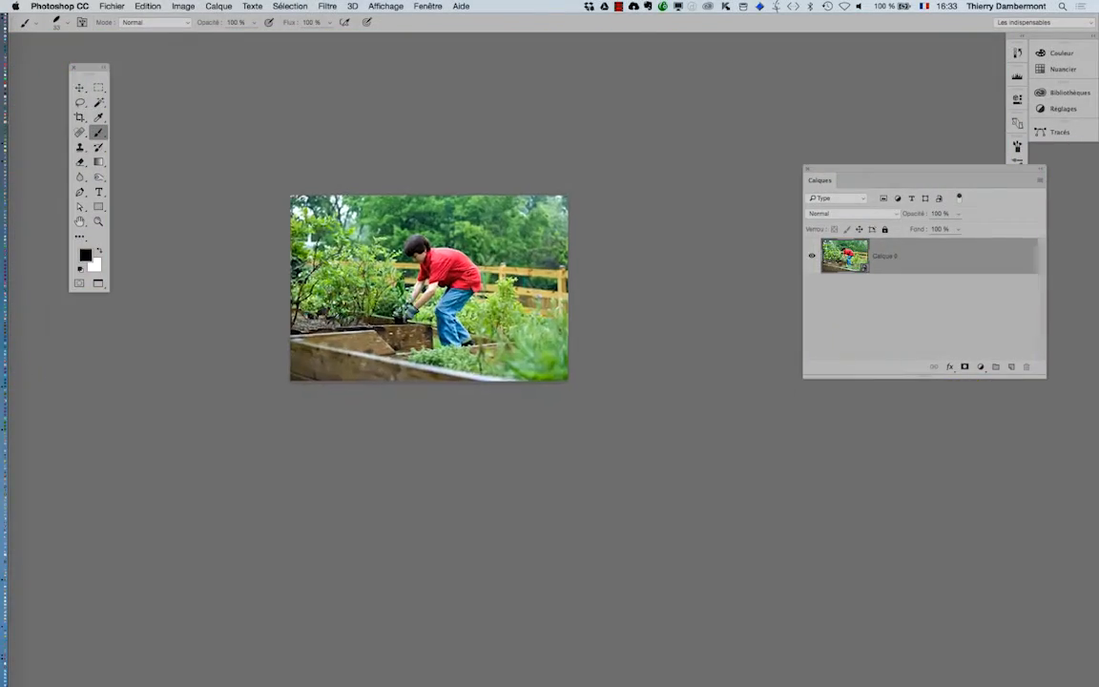
scroll(405, 316, up, 8)
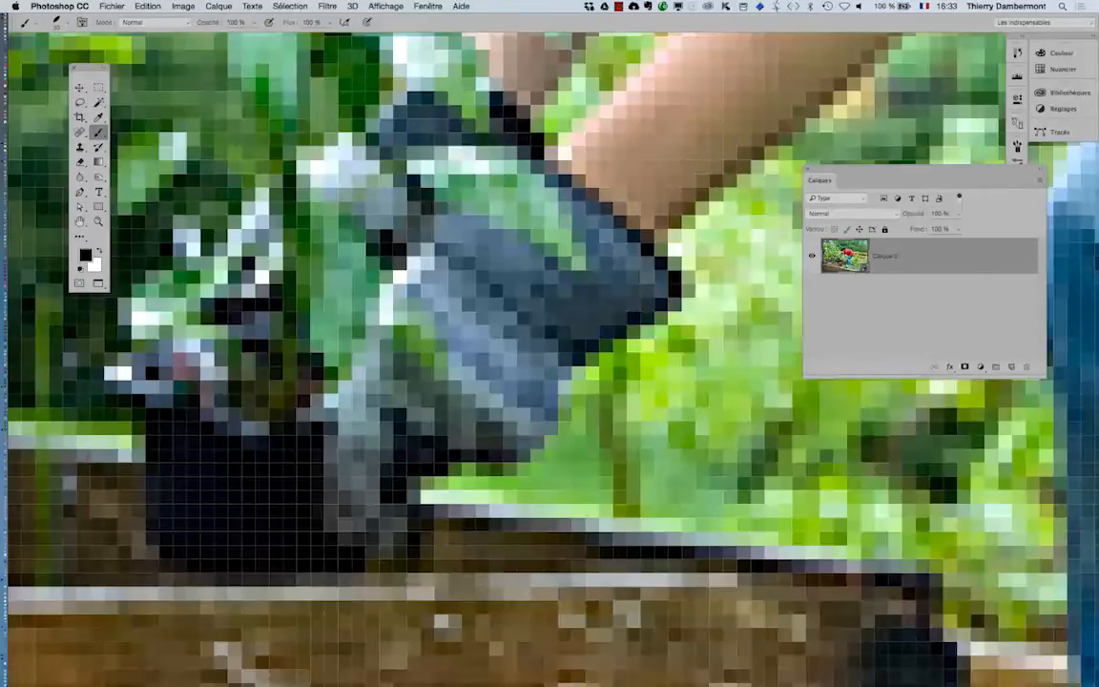
scroll(420, 353, down, 4)
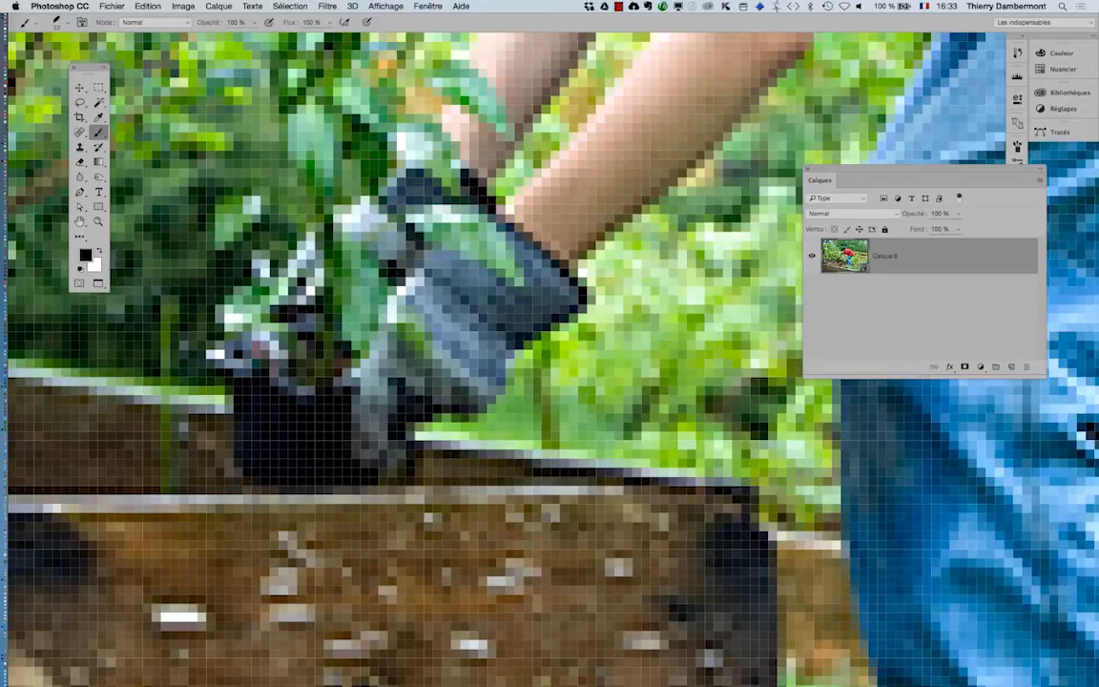
Check the reduced photo's dimensions in the image size settings and return to a view of the whole photo
click(184, 6)
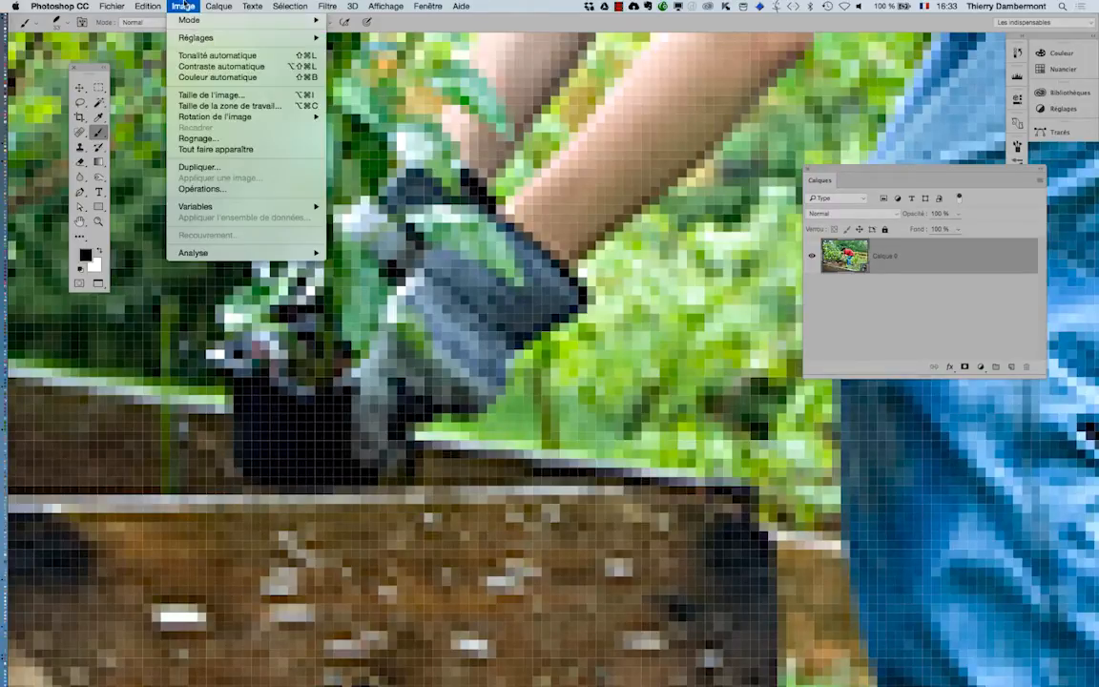
click(209, 95)
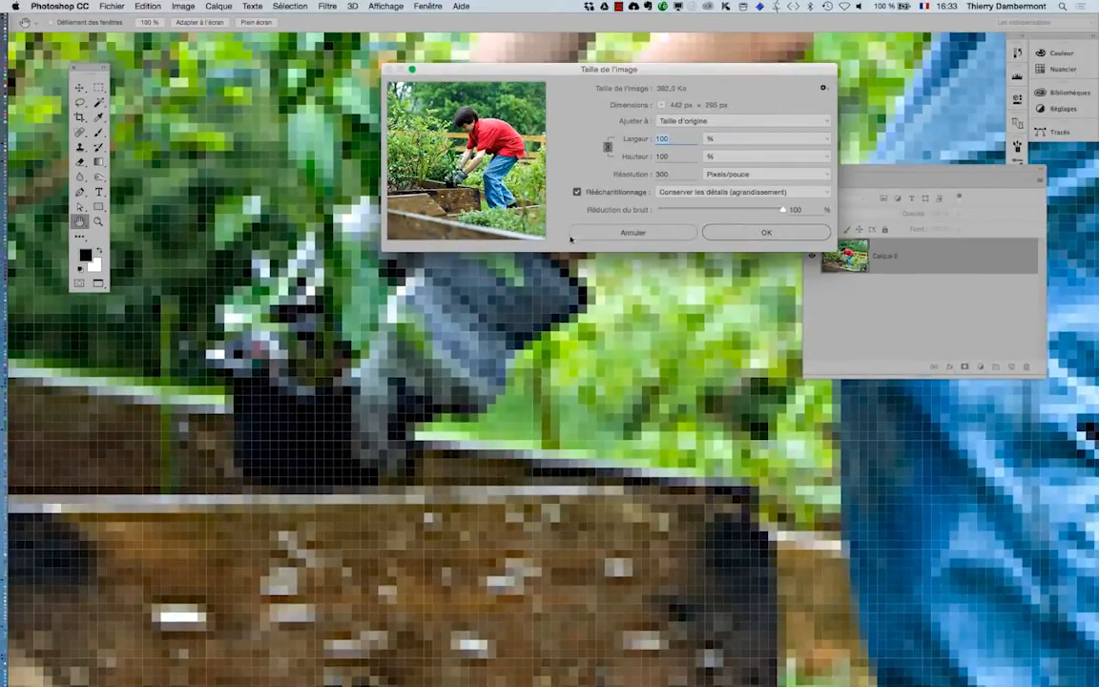
key(Return)
scroll(479, 303, down, 10)
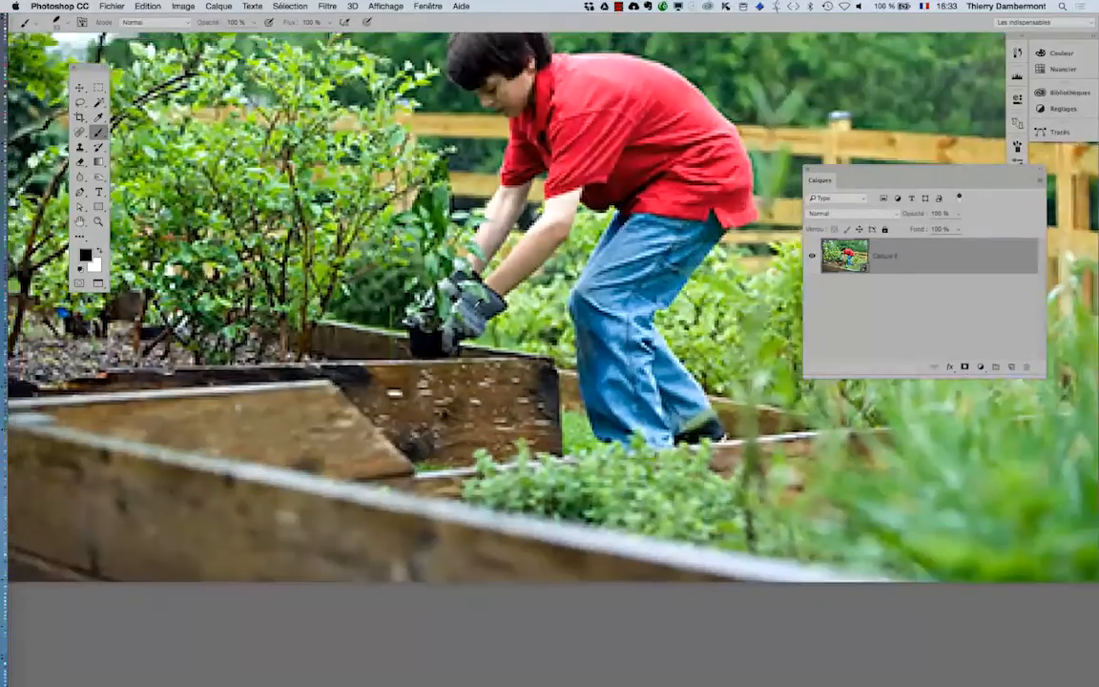
scroll(475, 306, down, 3)
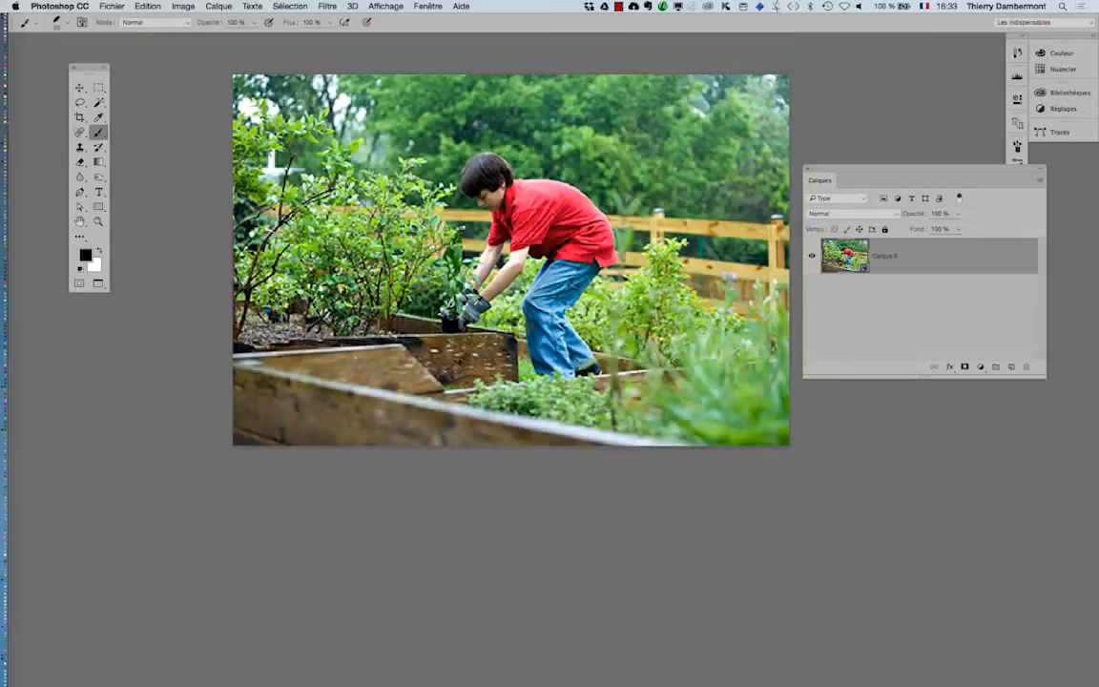
Save the document in Photoshop format as boy-planting-vegetables-in-garden-02 in the netteté par passe-haut folder, keeping its layers
click(112, 6)
click(150, 126)
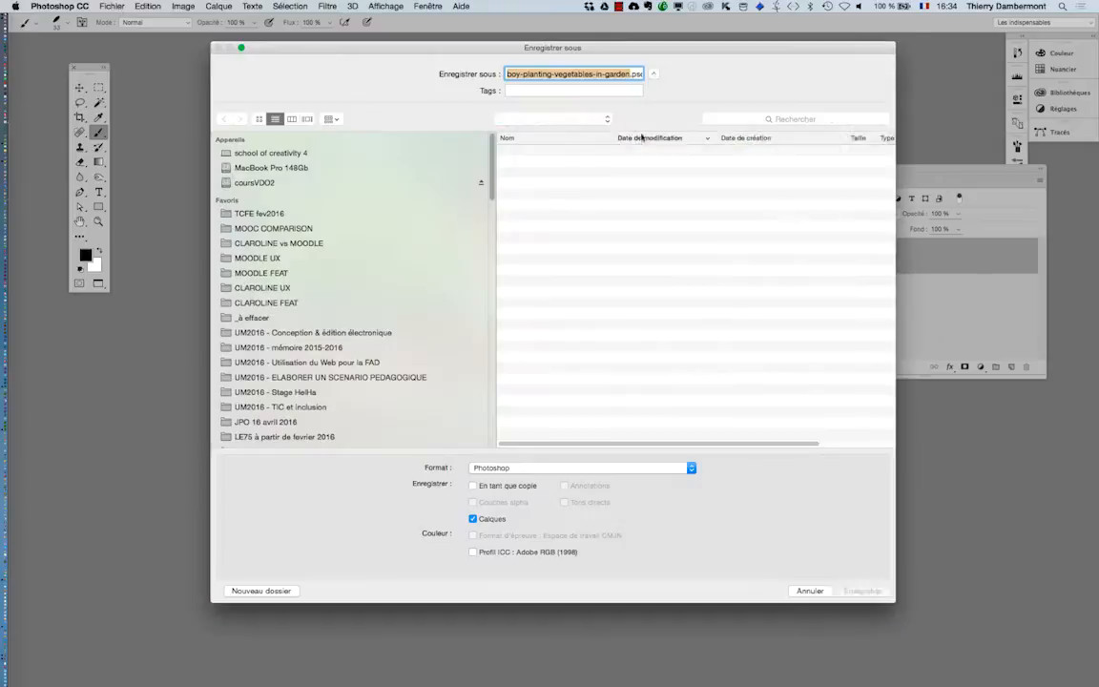
click(606, 73)
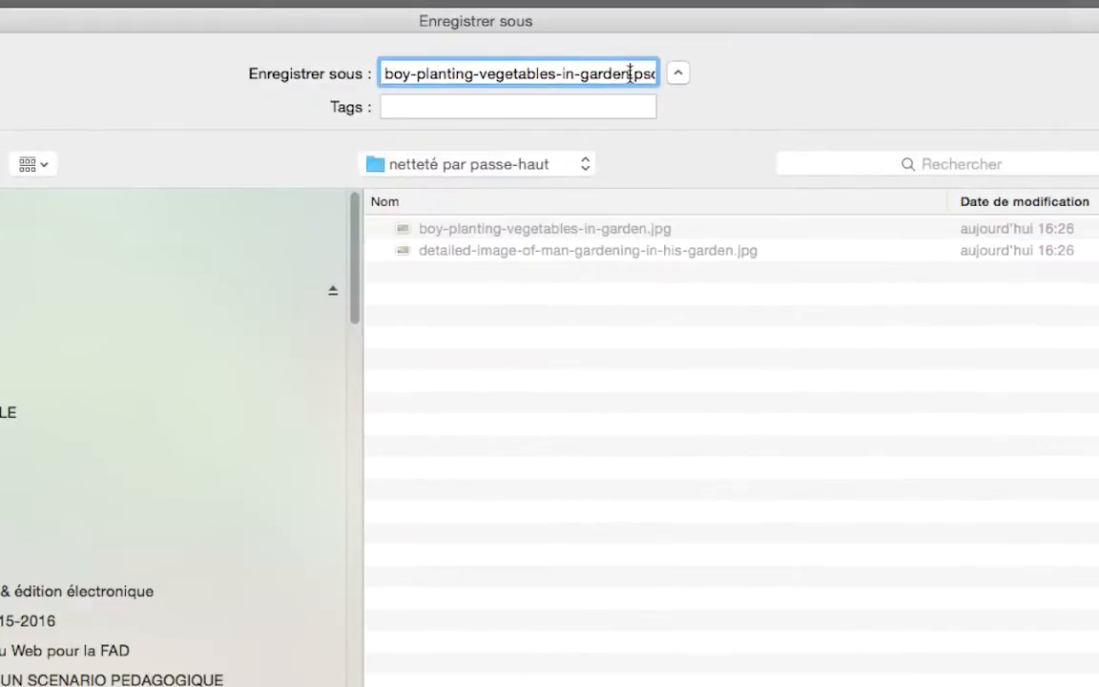
text(-02)
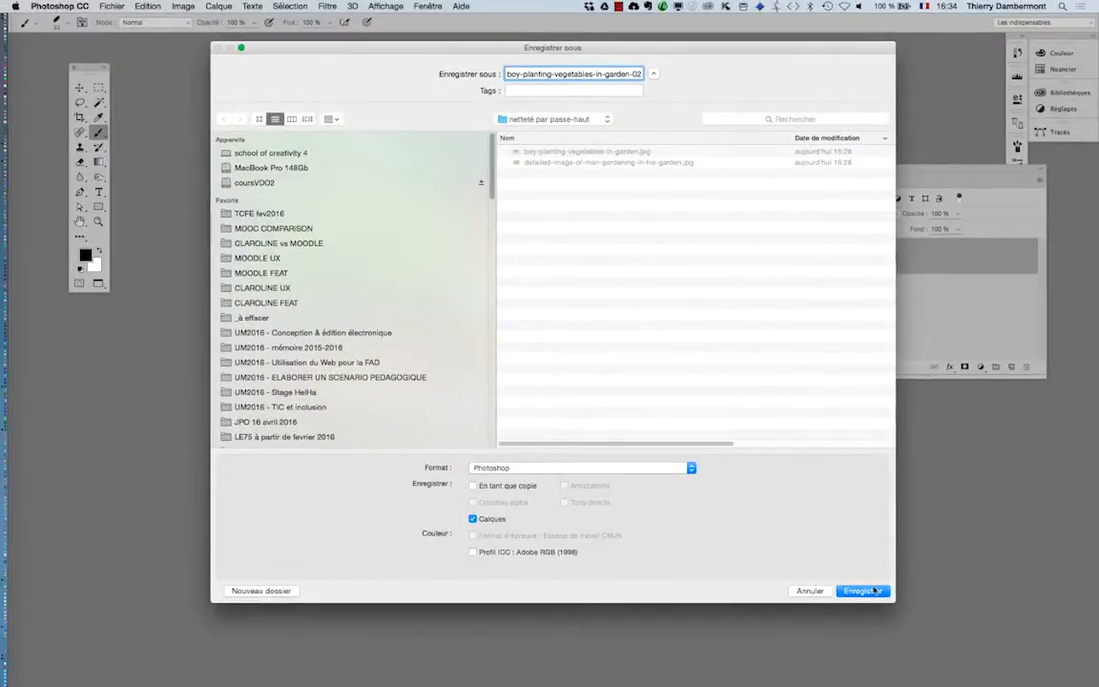
key(Return)
Close the document and reopen boy-planting-vegetables-in-garden-02.psd from the recent files without colour management
click(113, 5)
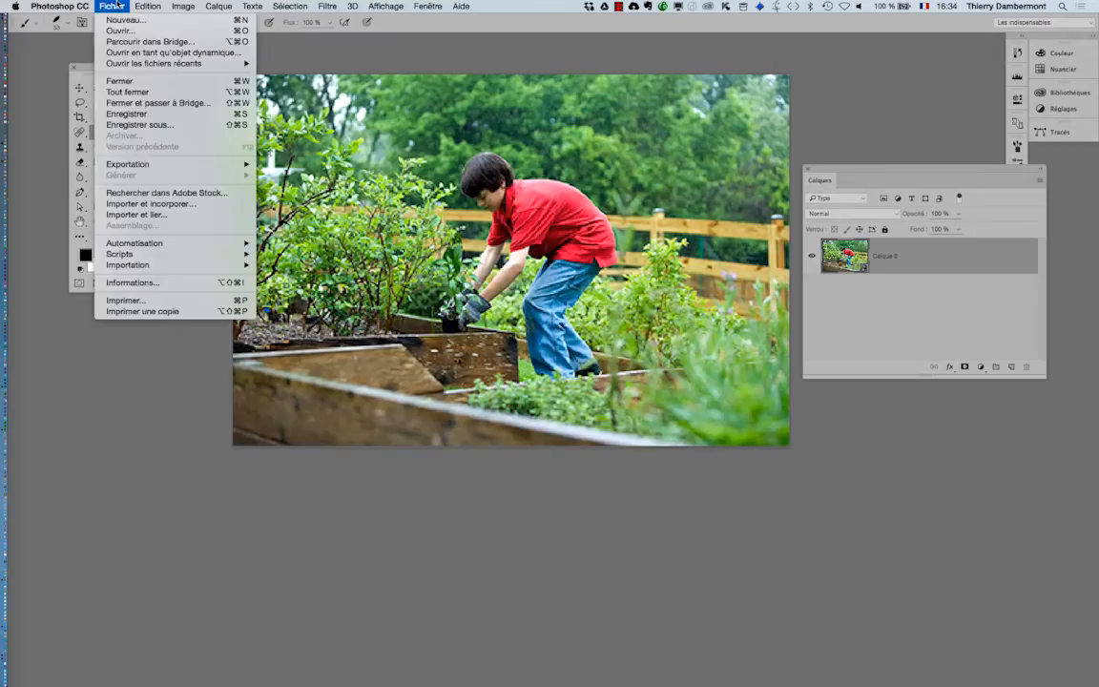
click(124, 82)
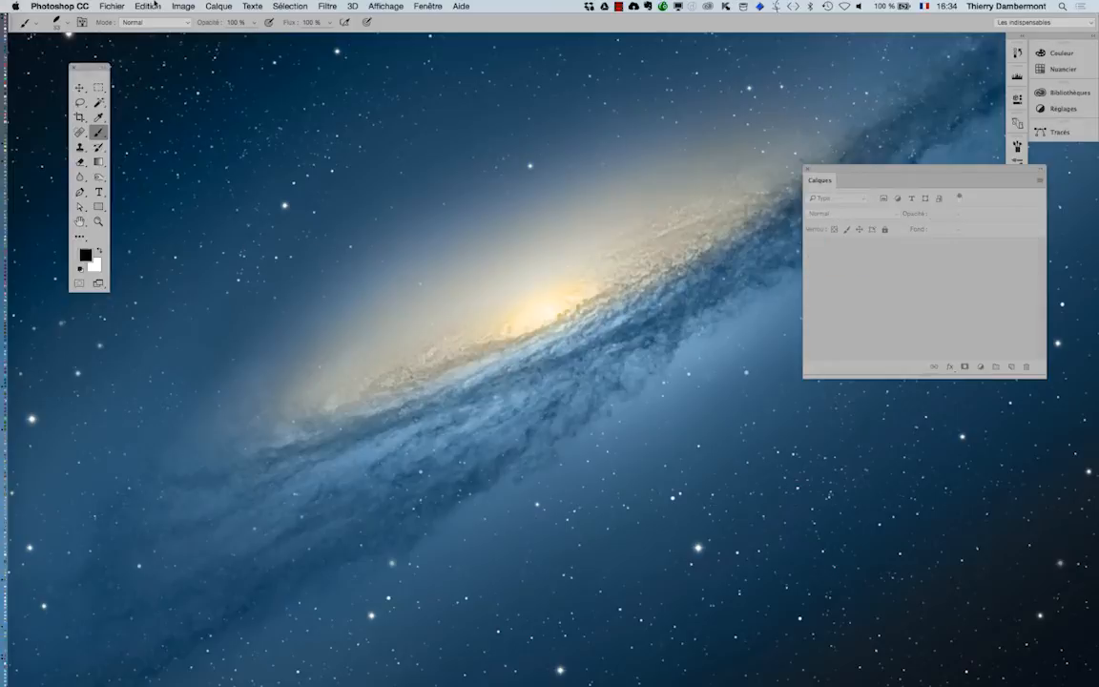
click(111, 6)
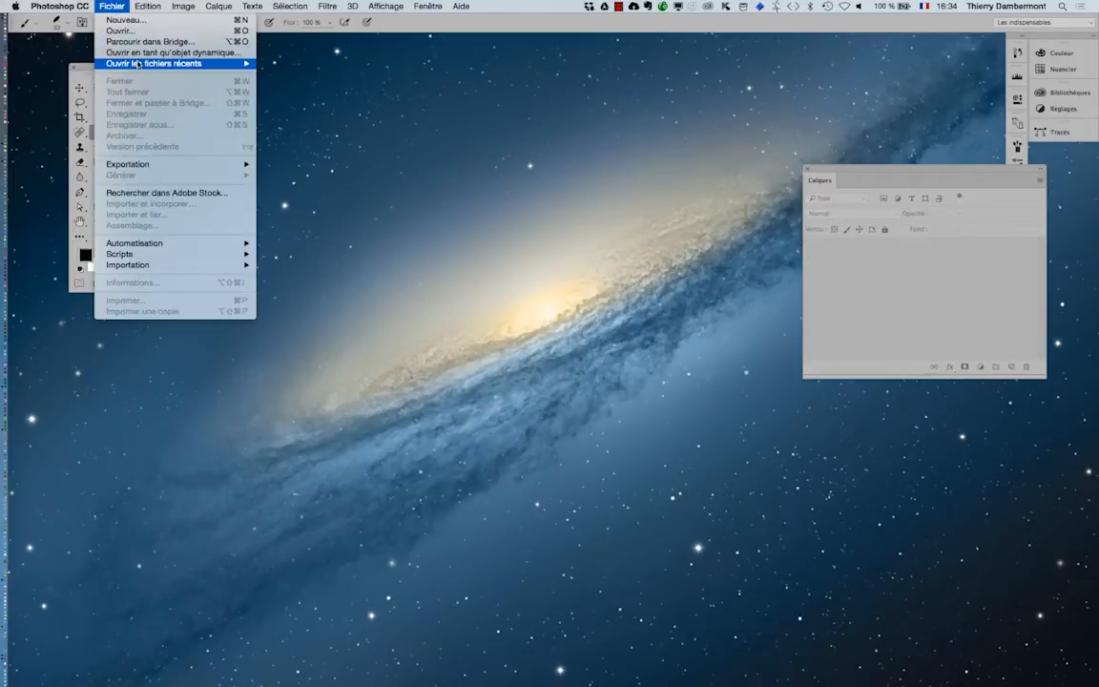
mouse_move(129, 61)
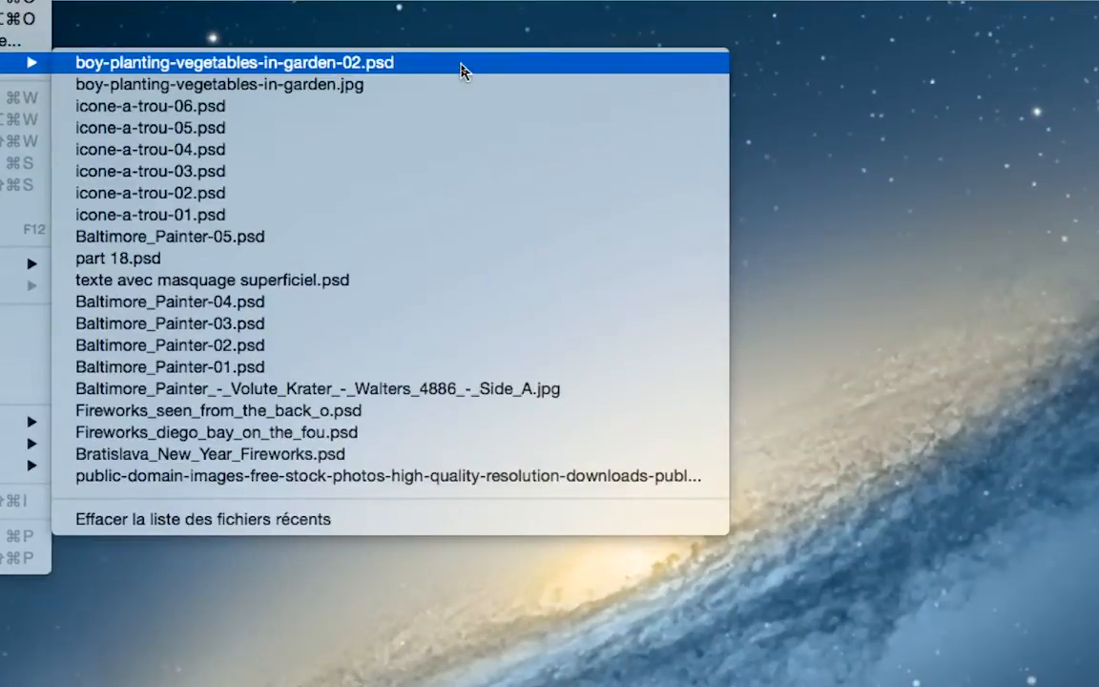
click(463, 70)
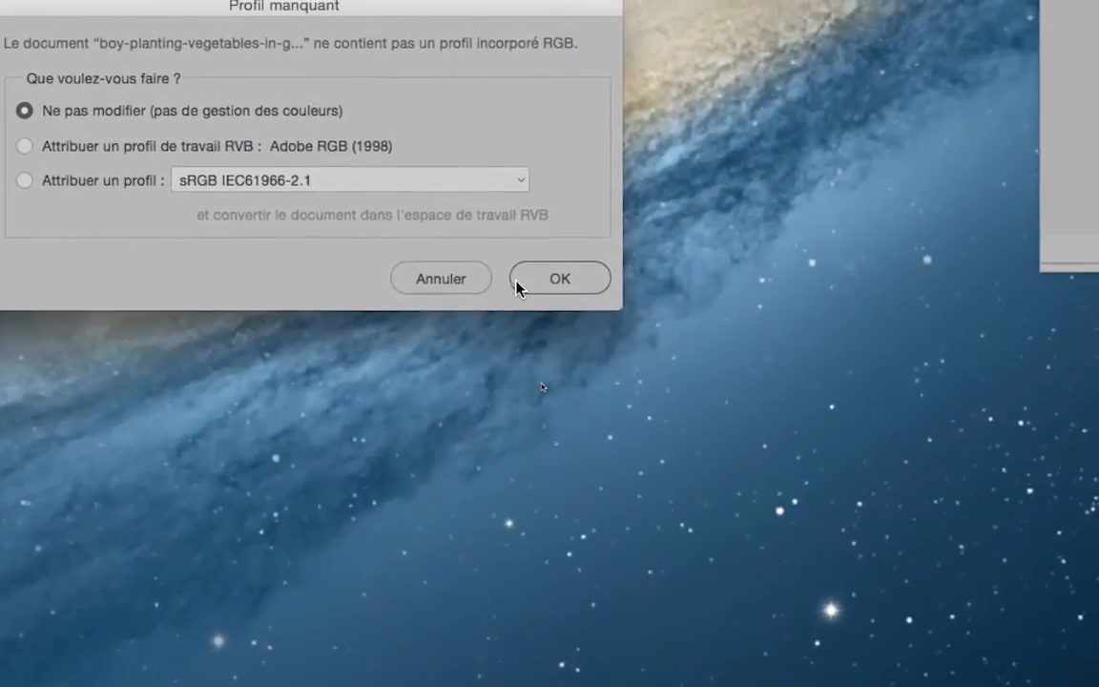
click(600, 263)
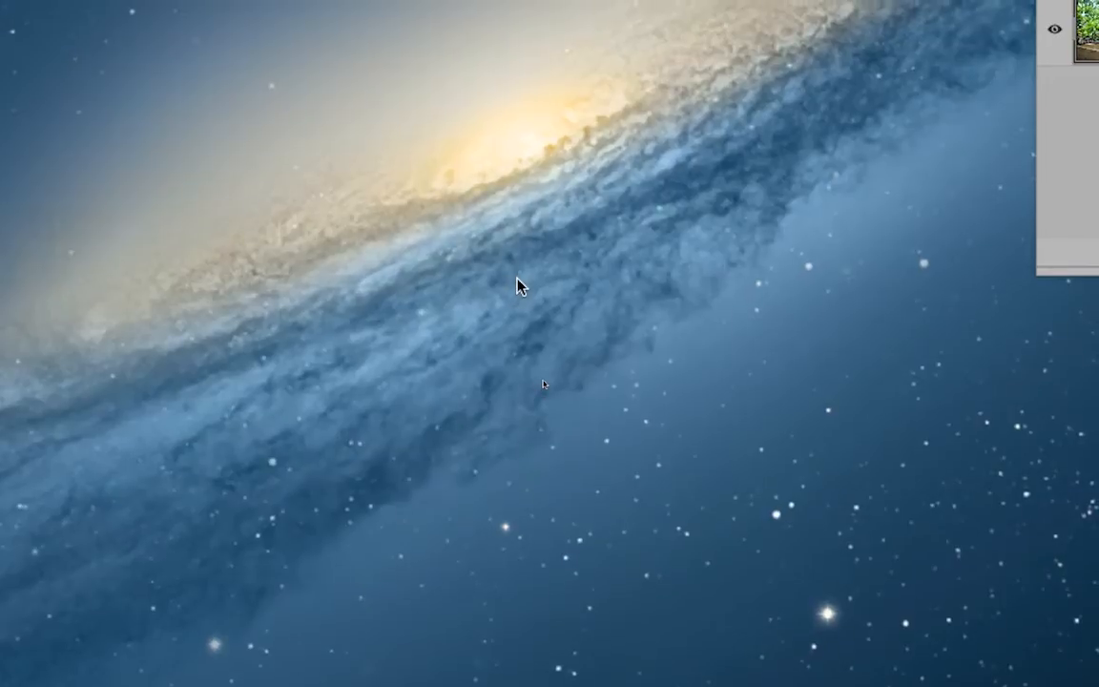
Display the reopened photo in full-screen mode and inspect the boy's upper body at pixel level
key(f)
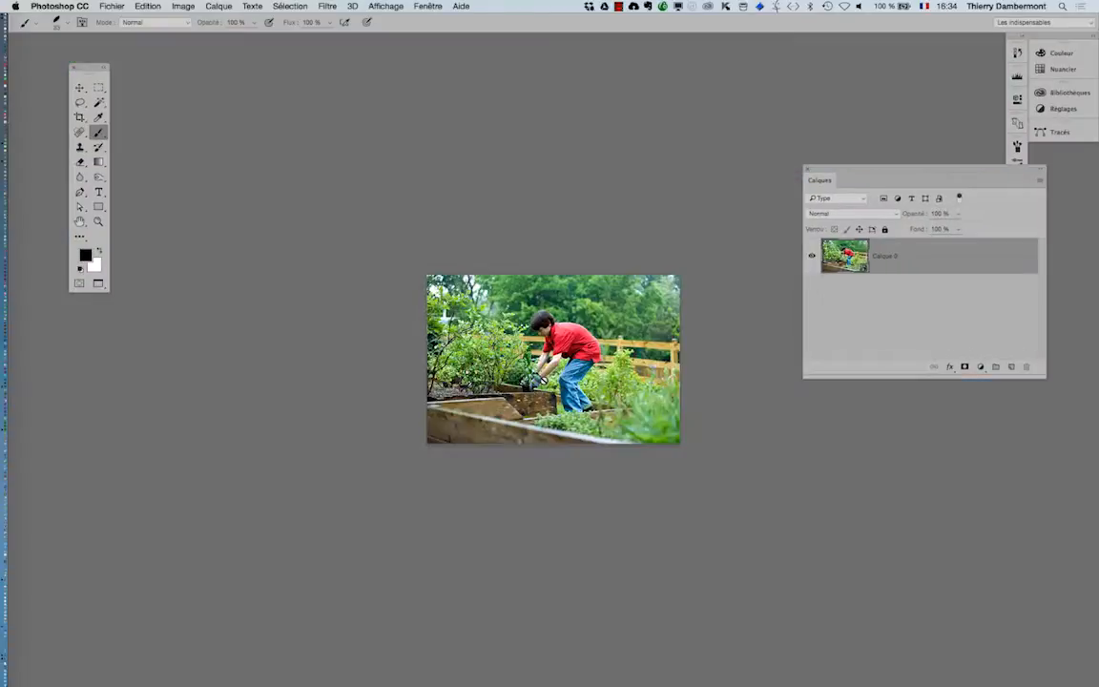
drag(562, 335, 484, 241)
scroll(476, 248, up, 15)
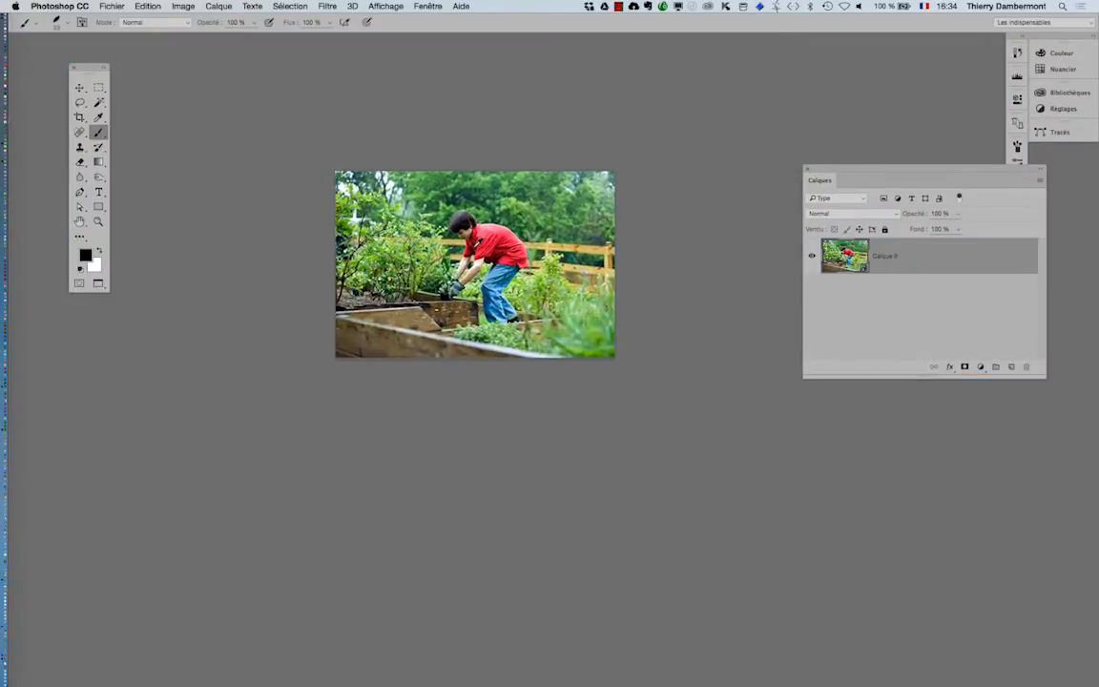
scroll(476, 248, down, 8)
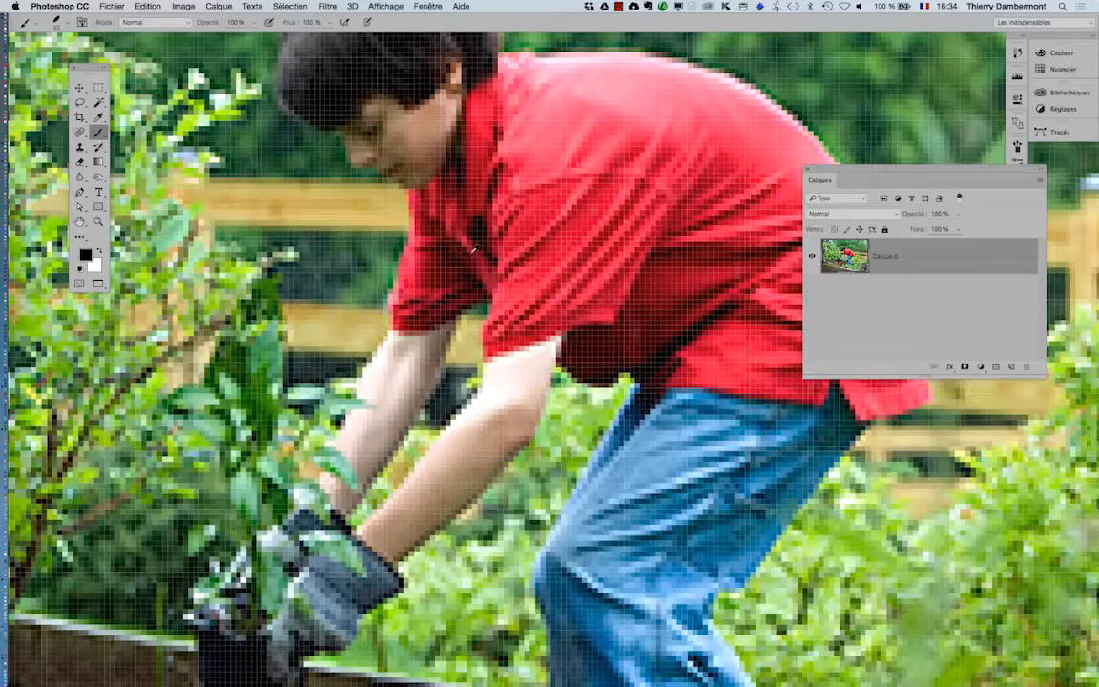
Show the reopened document's history in a floating, enlarged window to review its recorded states, and close it
click(148, 6)
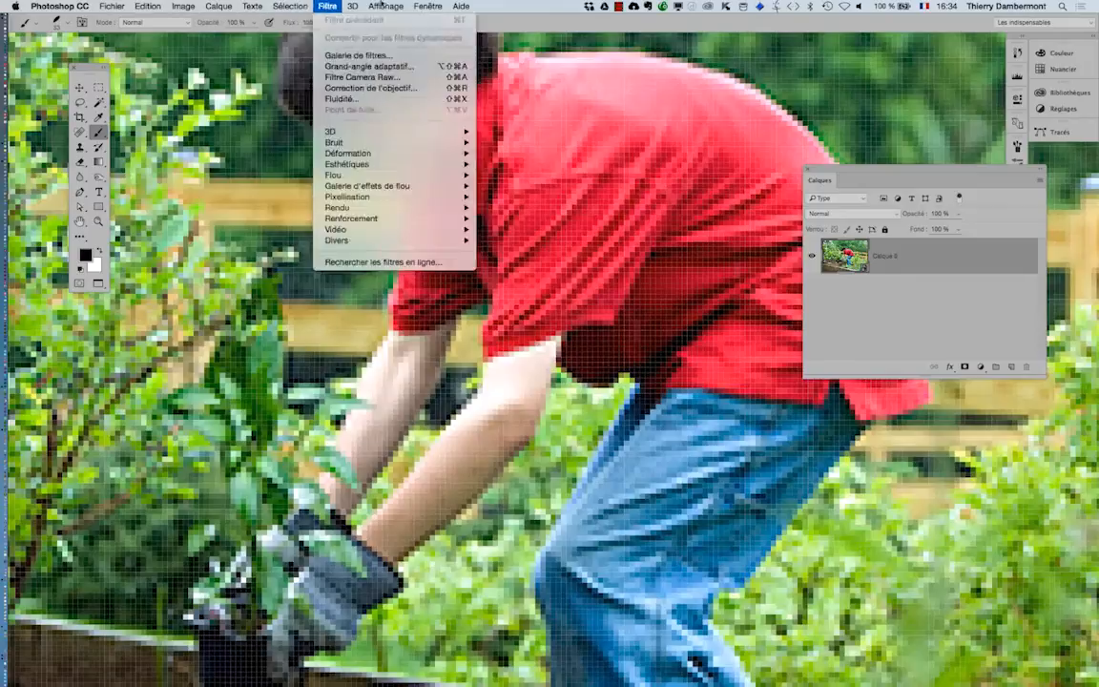
mouse_move(763, 12)
mouse_move(428, 7)
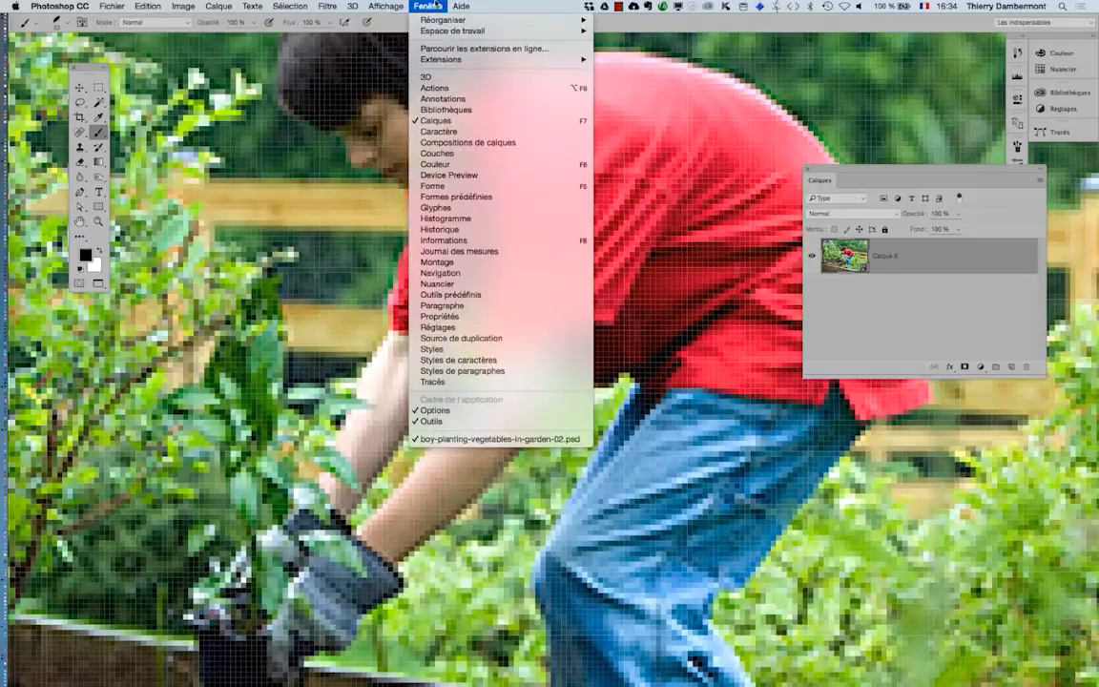
click(493, 231)
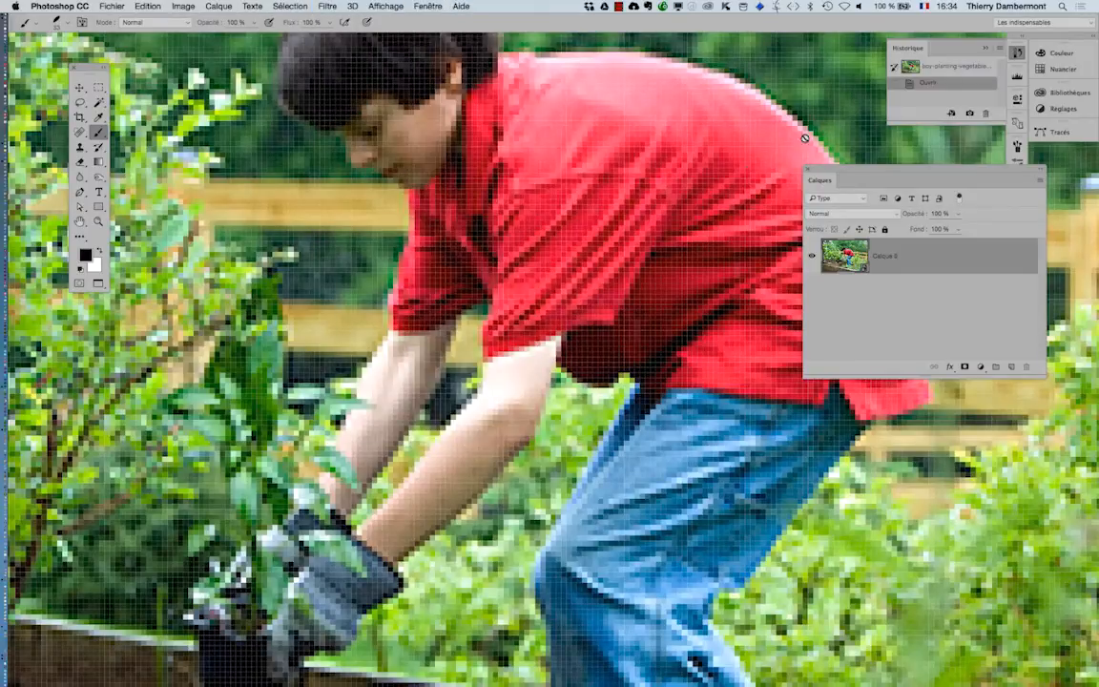
drag(907, 52, 487, 133)
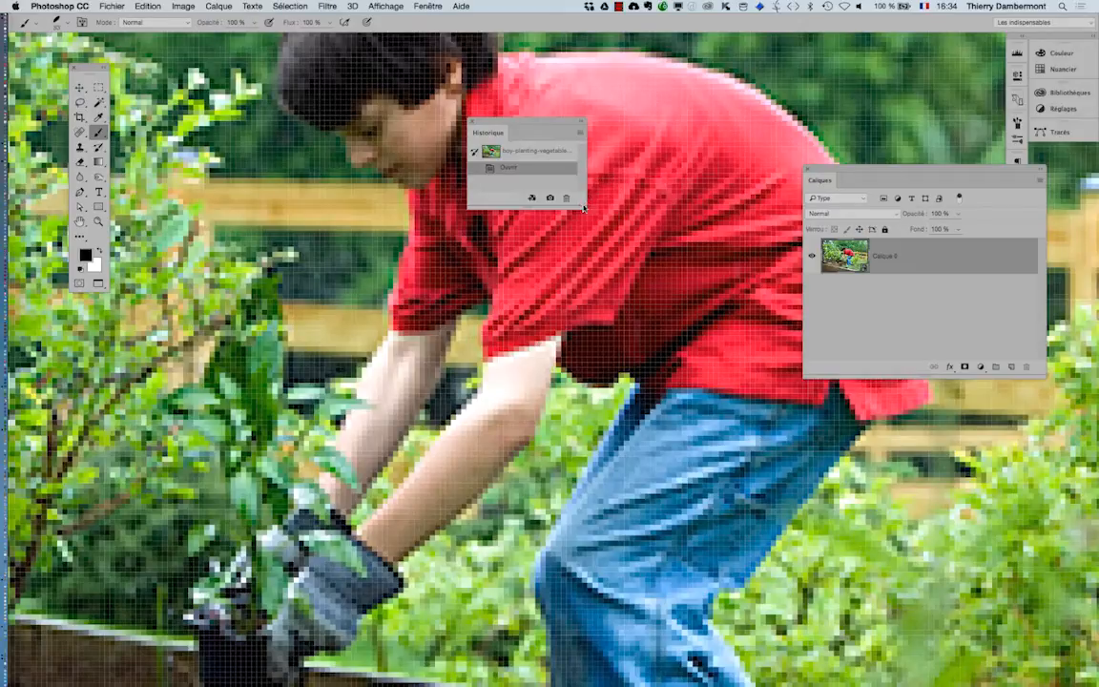
drag(581, 203, 688, 525)
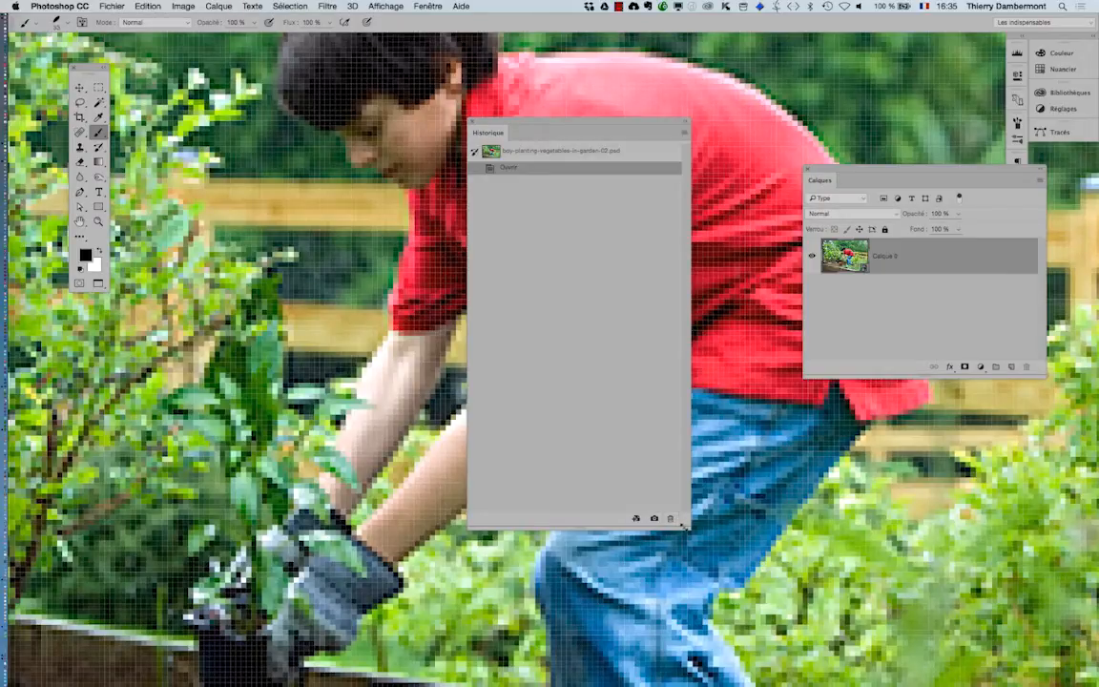
drag(685, 525, 649, 363)
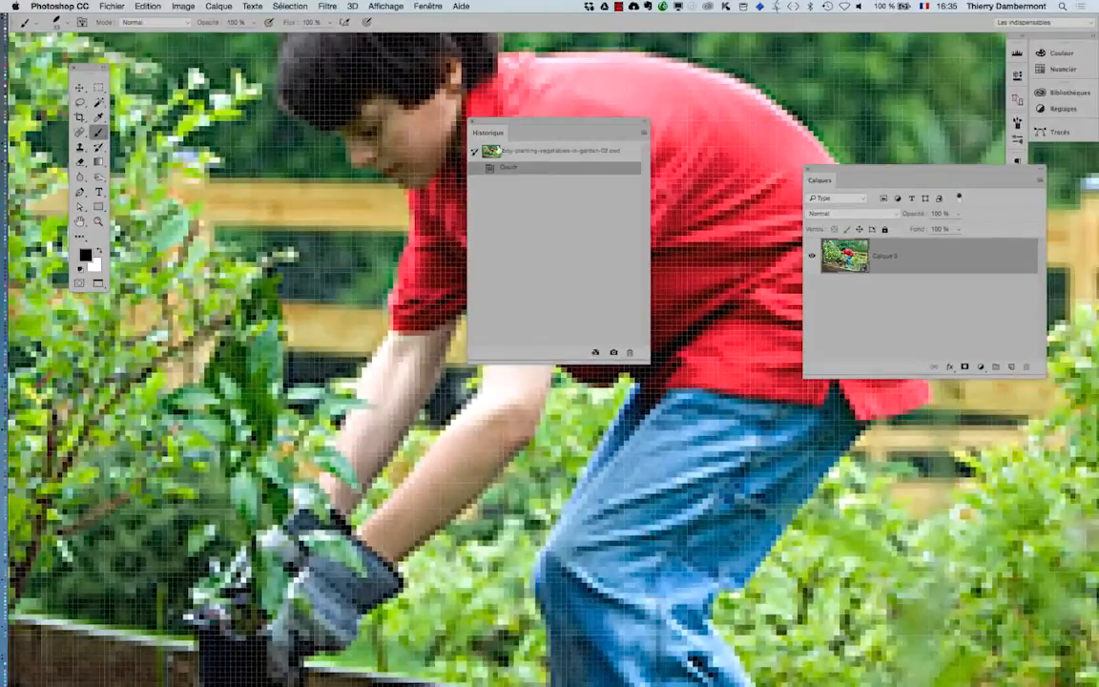
click(474, 123)
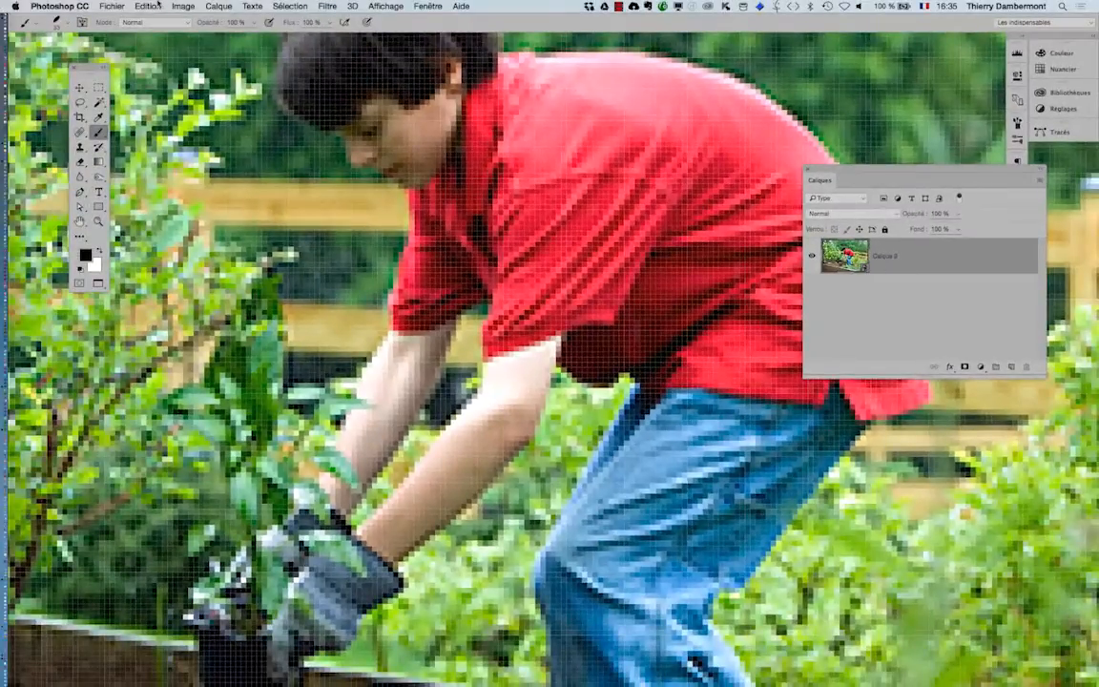
Resize the image to 1000 % in width and height, checking the shirt and the boy's face in the resize preview
click(183, 5)
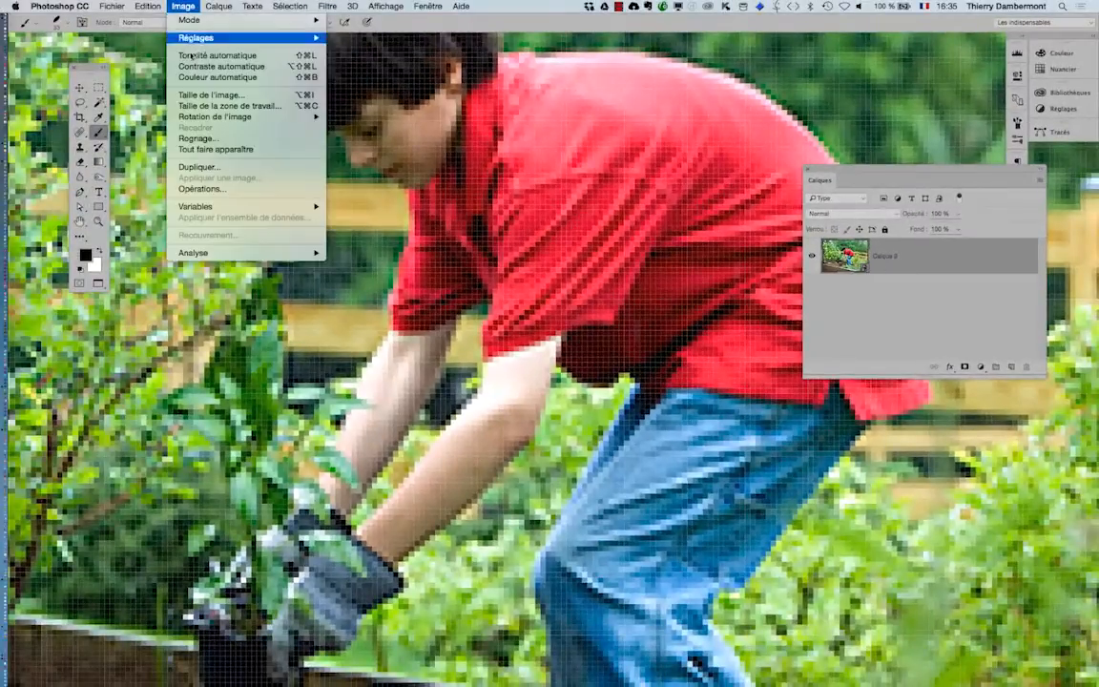
click(209, 94)
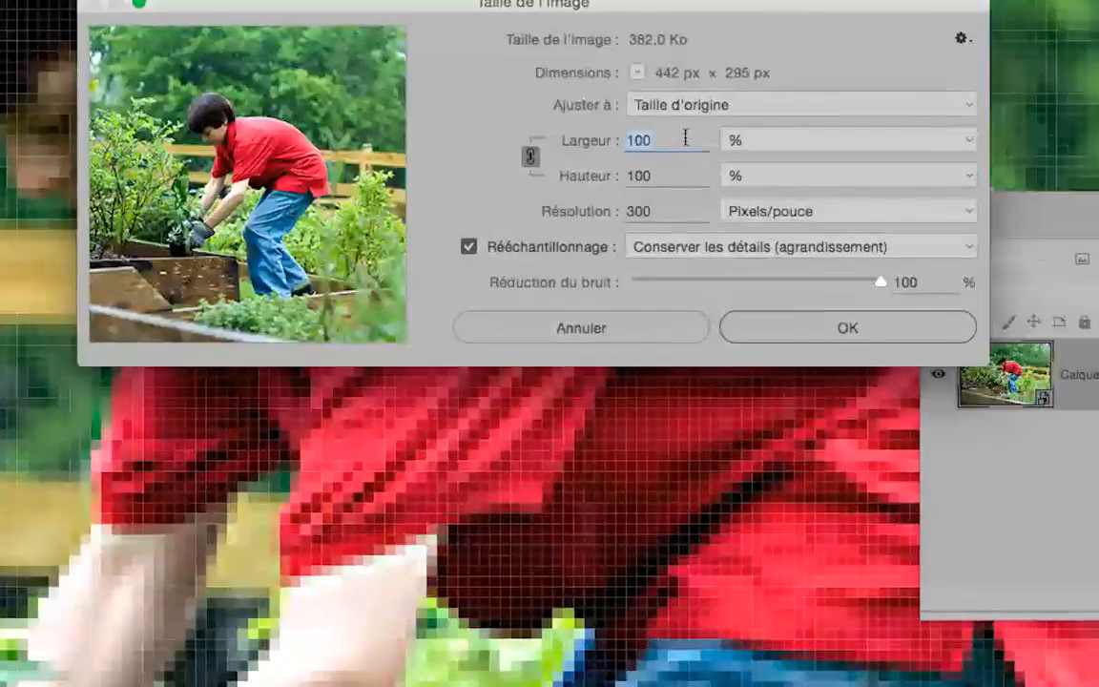
text(1000)
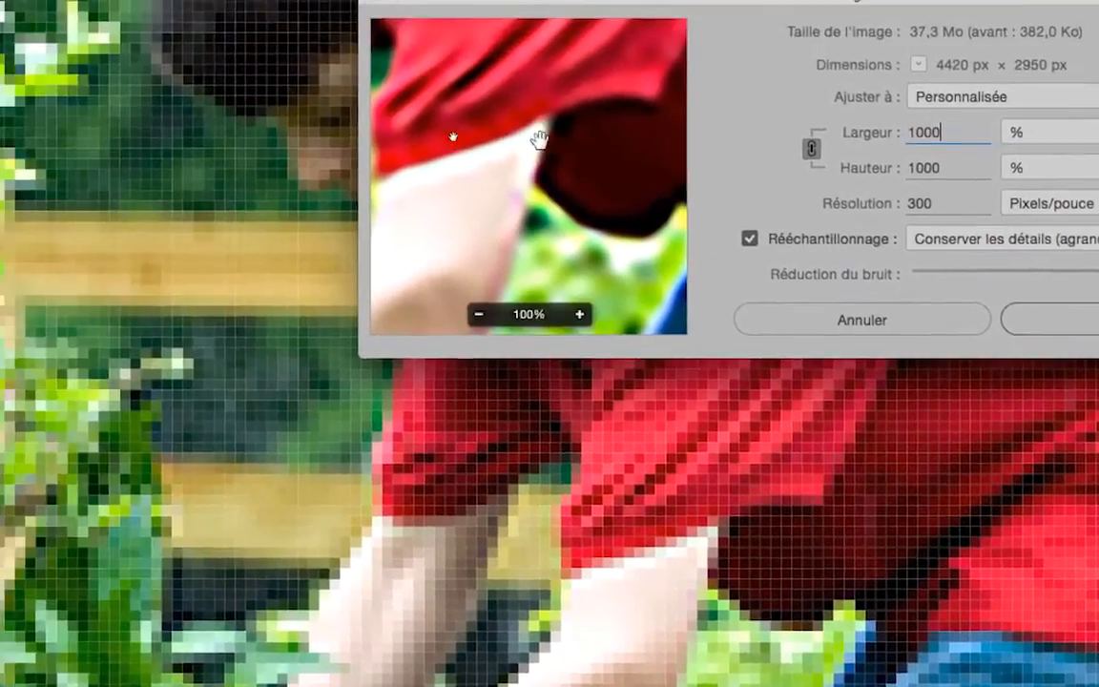
drag(188, 97, 289, 273)
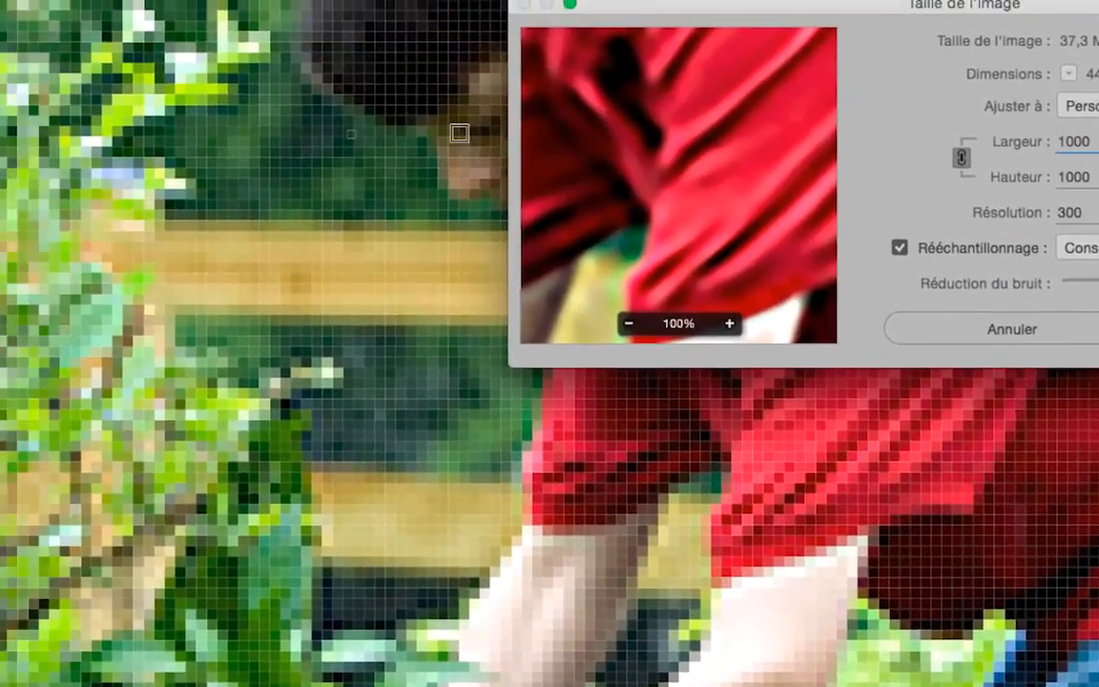
click(290, 41)
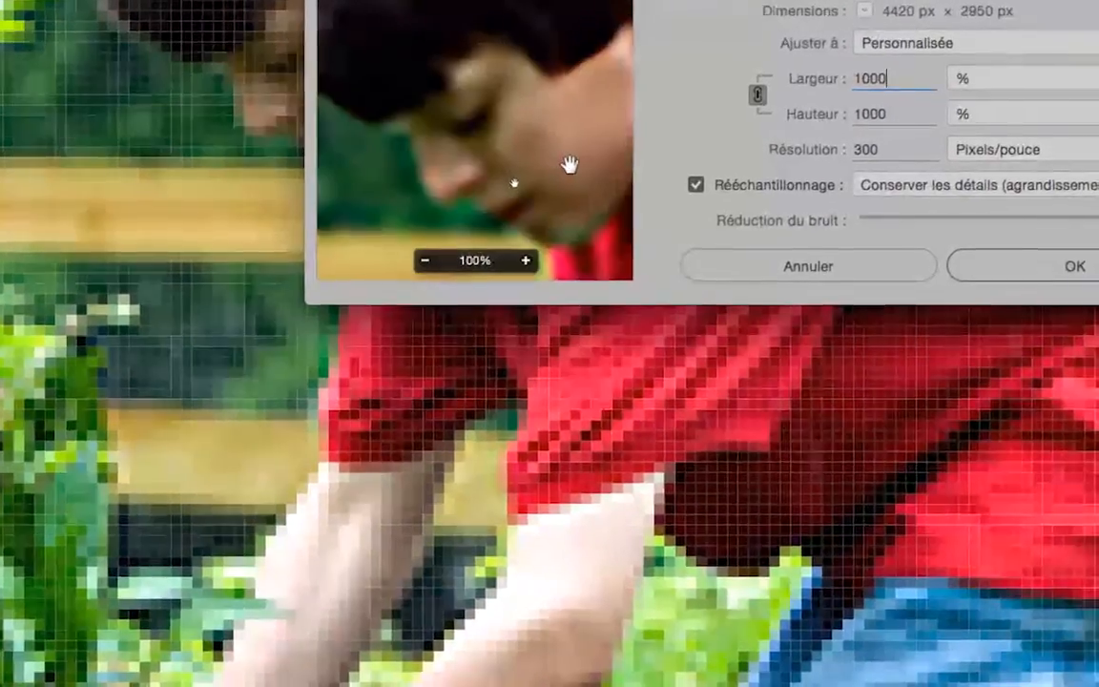
click(570, 165)
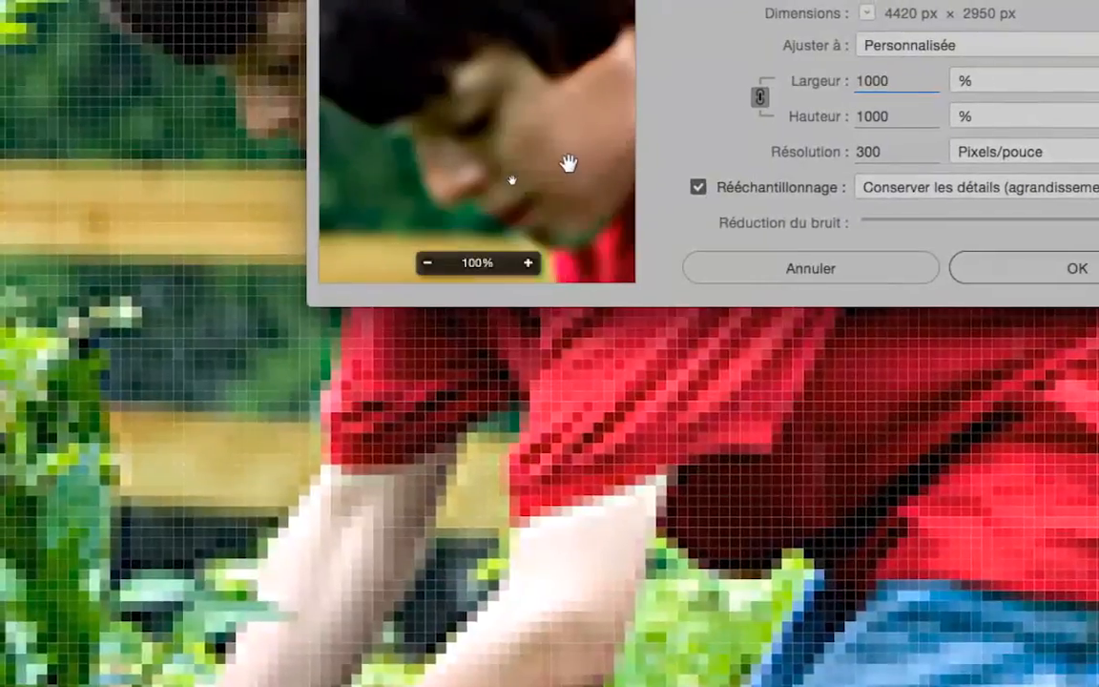
click(569, 166)
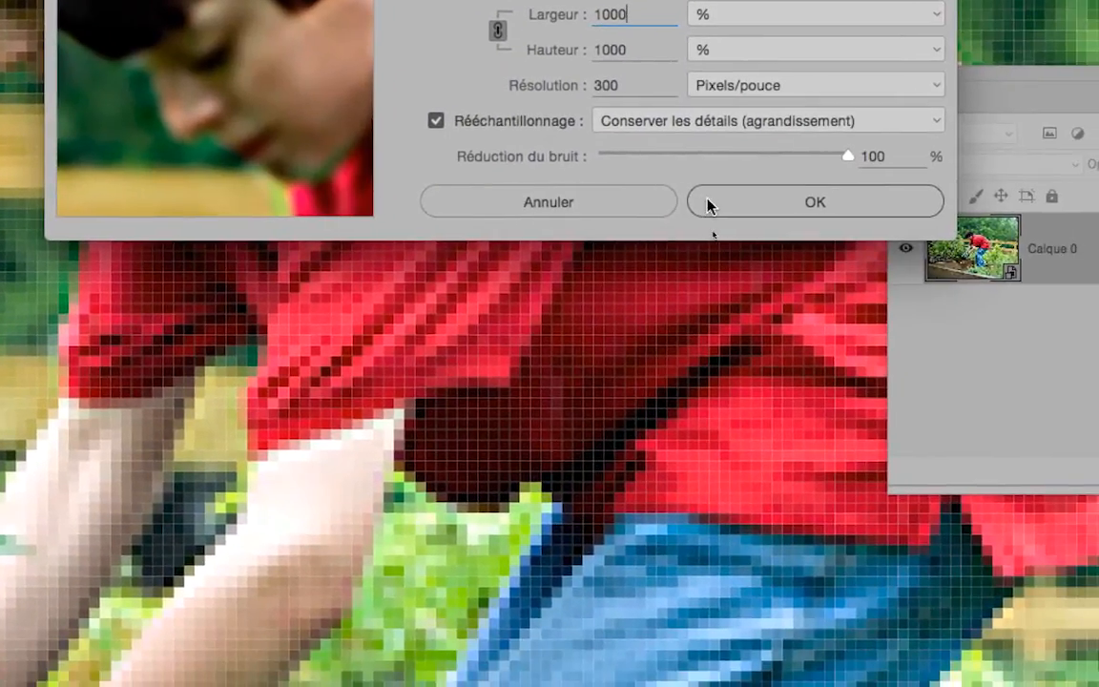
click(970, 269)
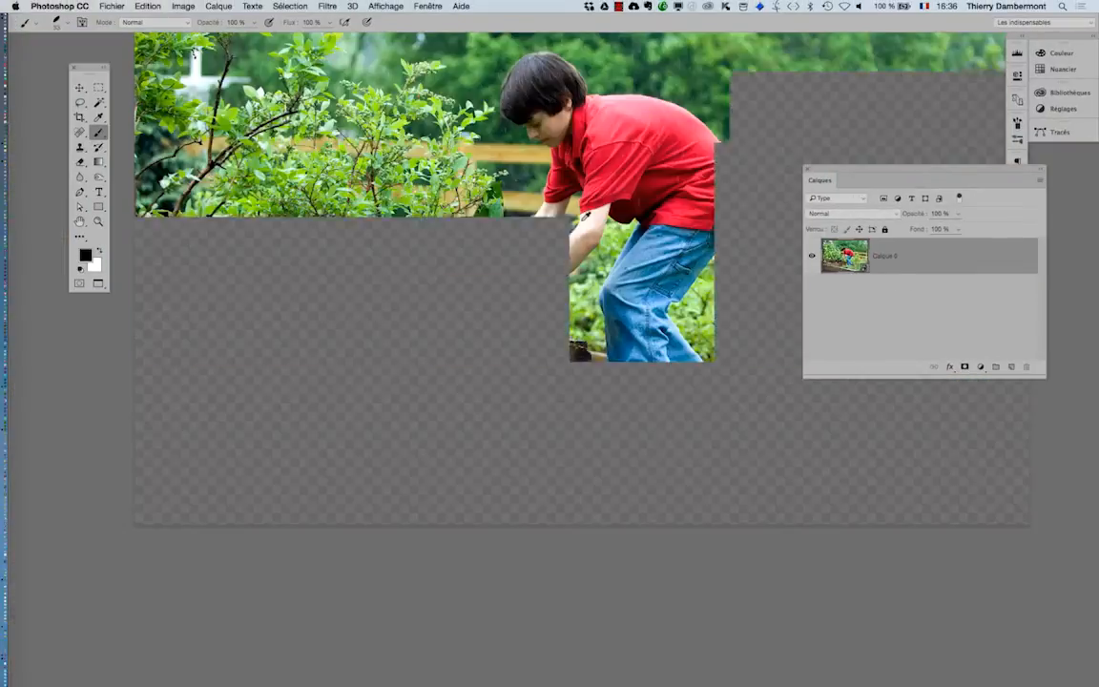
Inspect the enlarged photo, first the whole scene and the boy, and closer on his face and red collar
scroll(553, 116, up, 5)
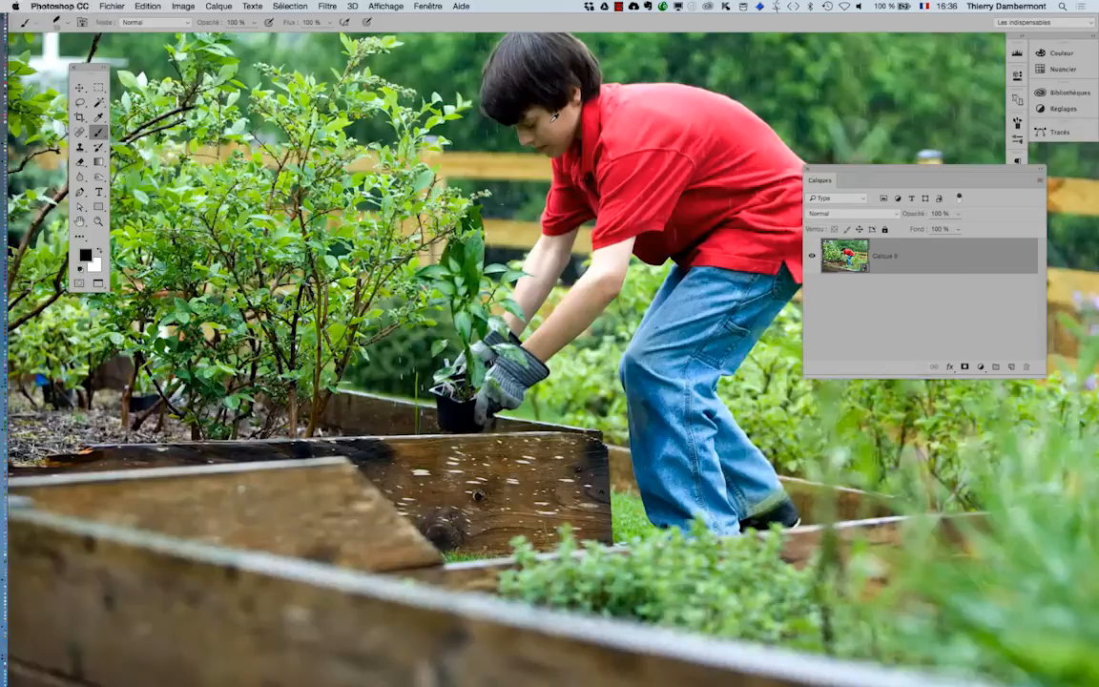
scroll(553, 117, up, 2)
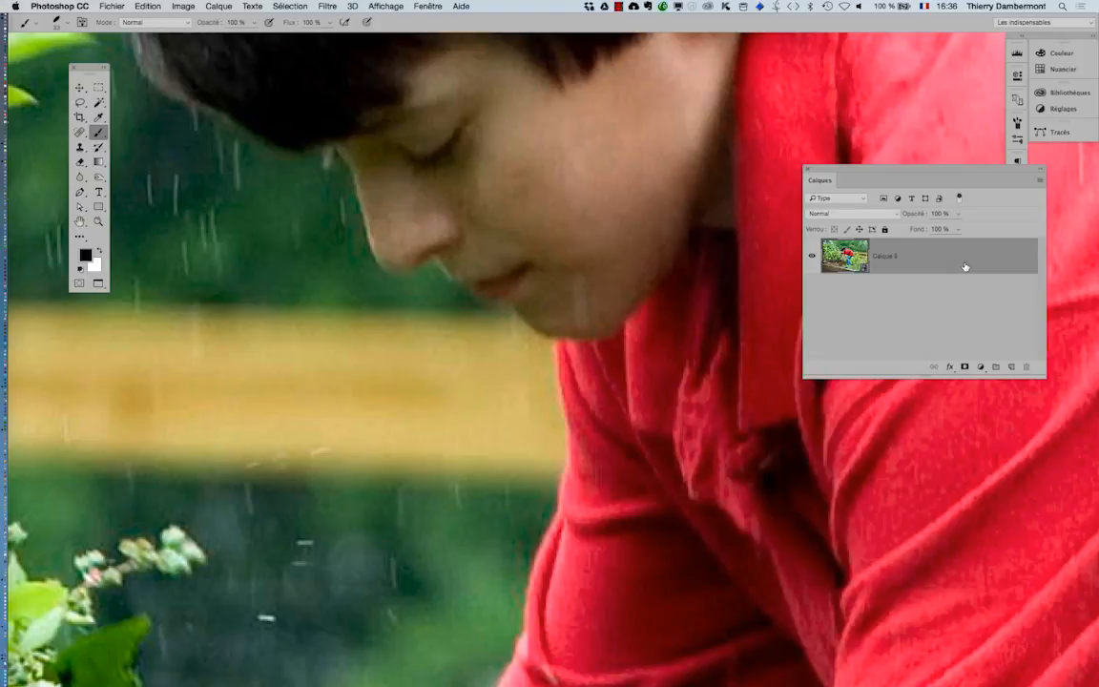
scroll(524, 298, down, 2)
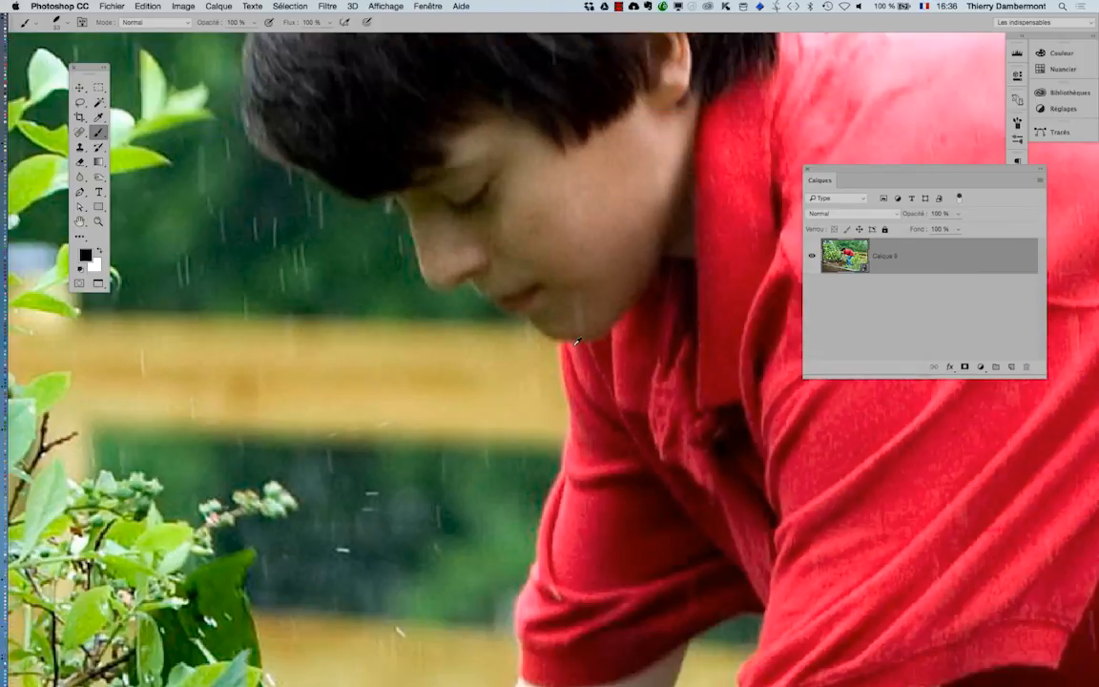